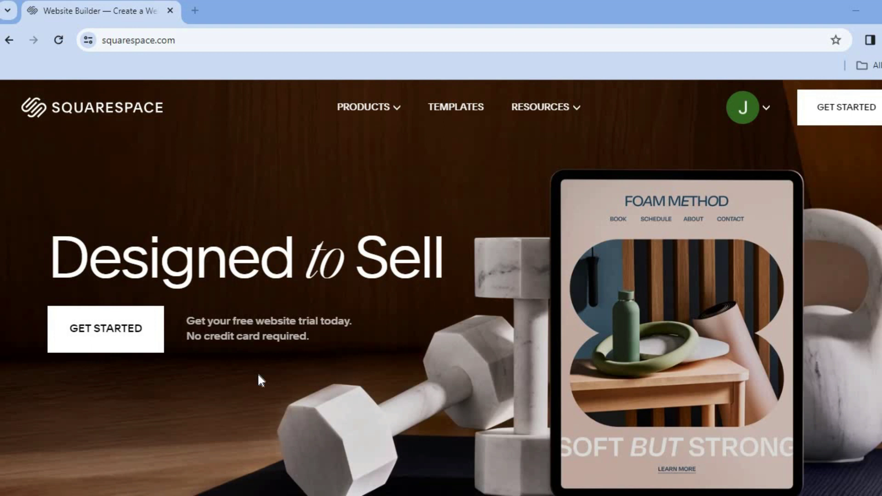
# Step: Open the website templates gallery and browse the available designs
pyautogui.click(141, 347)
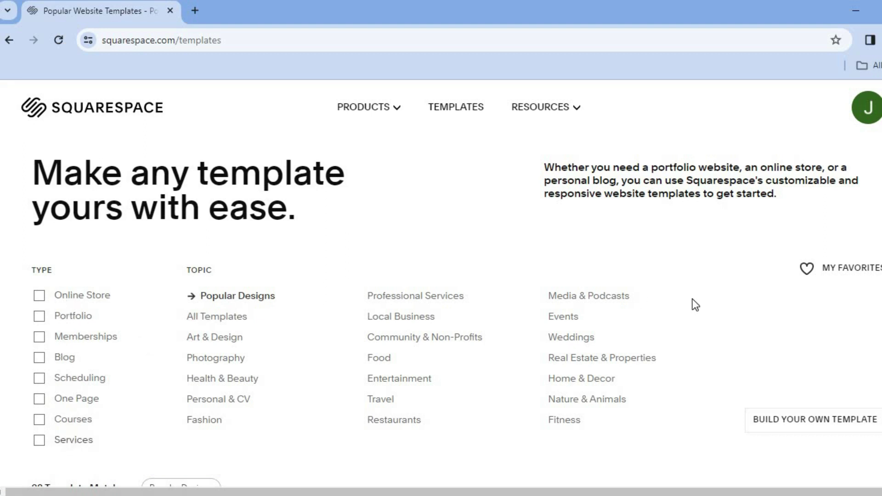
pyautogui.scroll(-15, 441, 283)
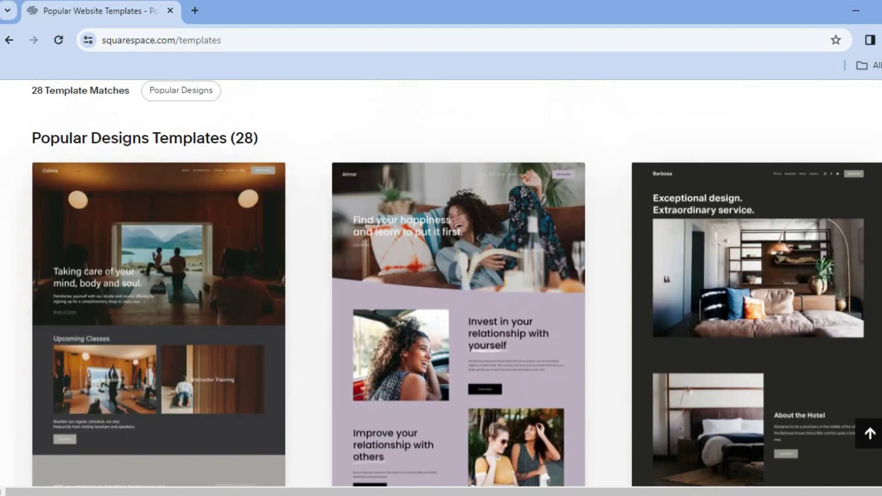
pyautogui.scroll(10, 441, 283)
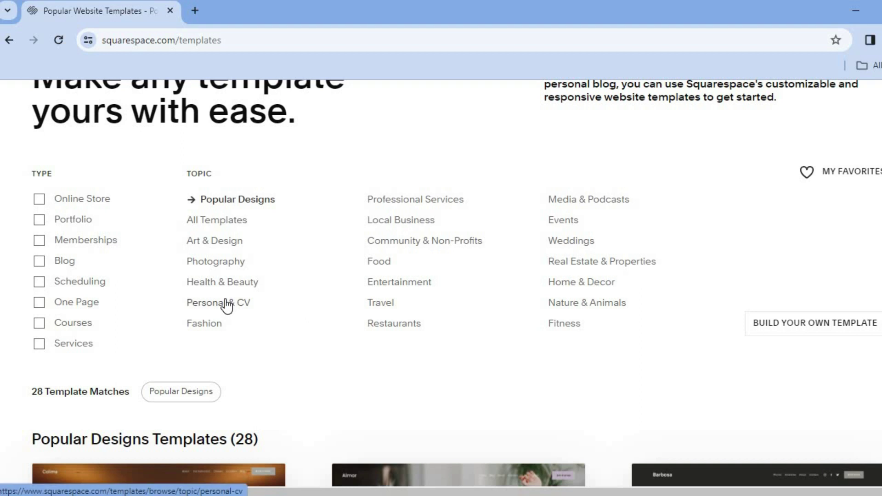
# Step: Apply, then clear, the One Page filter to return to the 28 Popular Designs
pyautogui.click(39, 303)
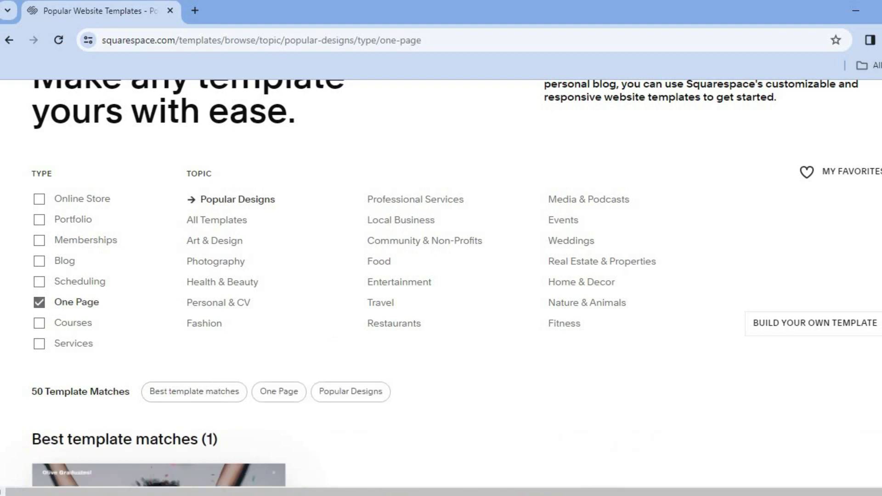
pyautogui.scroll(-6, 441, 283)
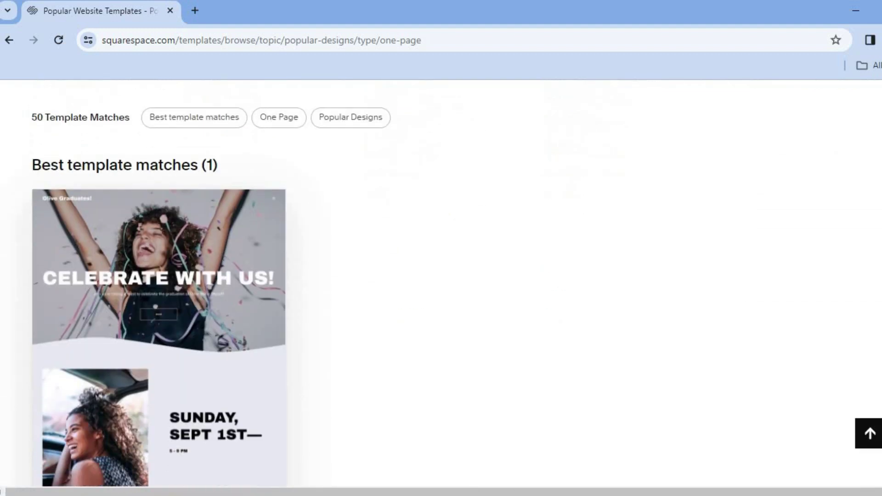
pyautogui.scroll(5, 441, 283)
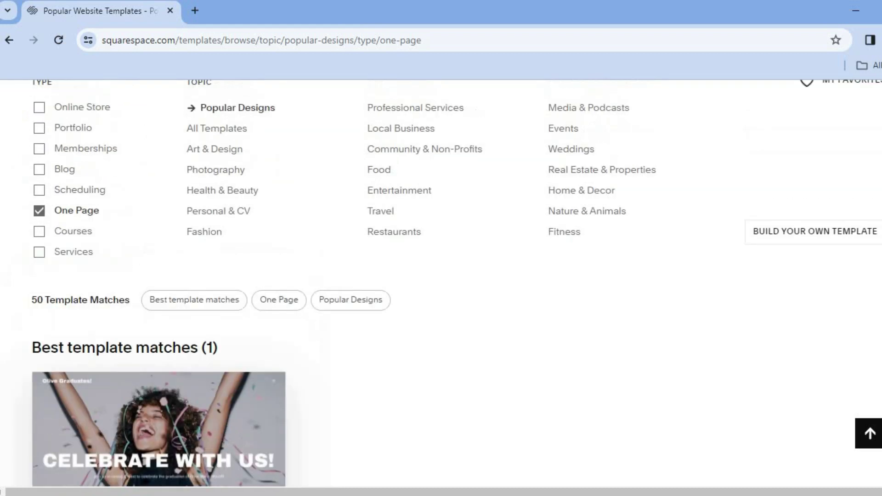
pyautogui.scroll(2, 556, 204)
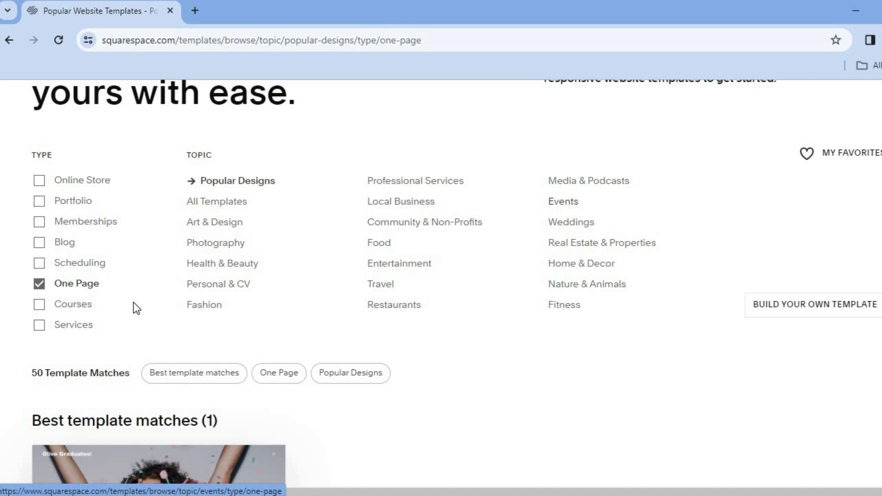
pyautogui.click(40, 286)
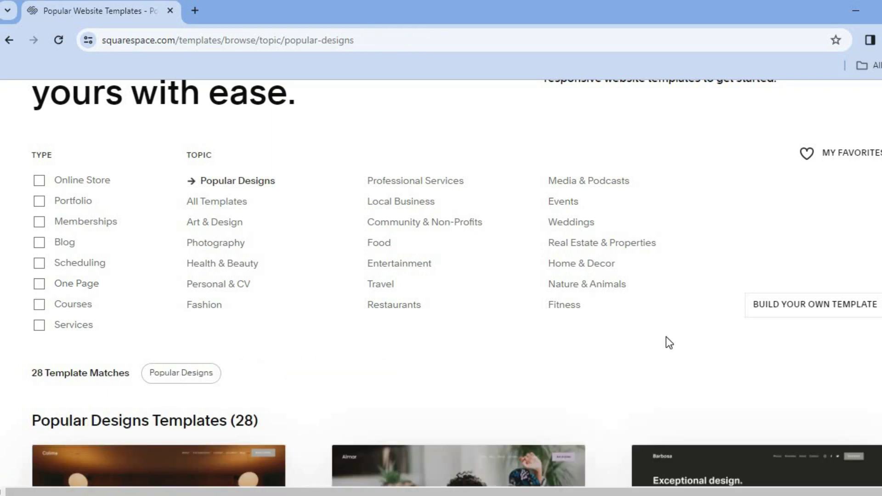
# Step: Choose Build Your Own Template and begin the custom site setup wizard
pyautogui.click(820, 306)
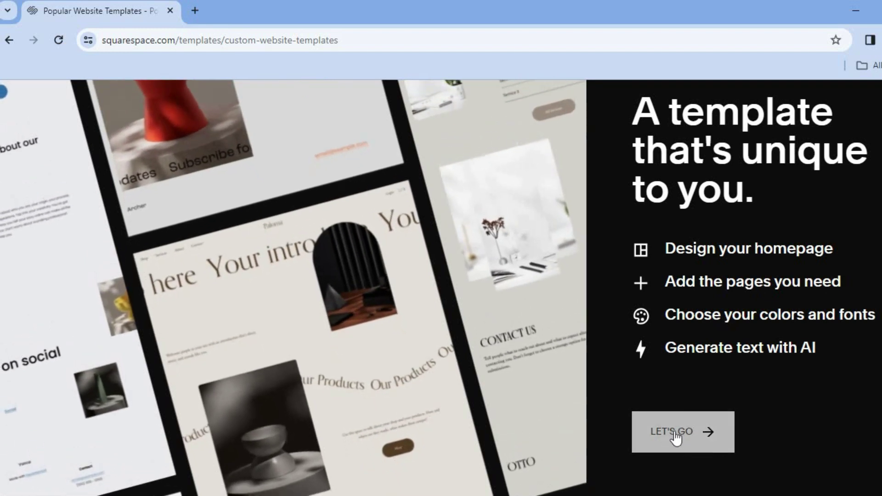
pyautogui.click(674, 432)
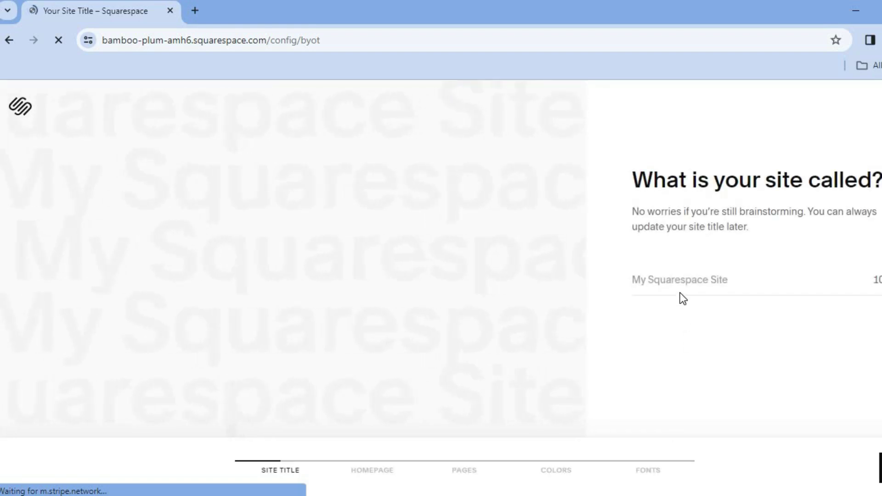
# Step: Name the site 'test songs' and continue to the homepage-building step
pyautogui.click(660, 284)
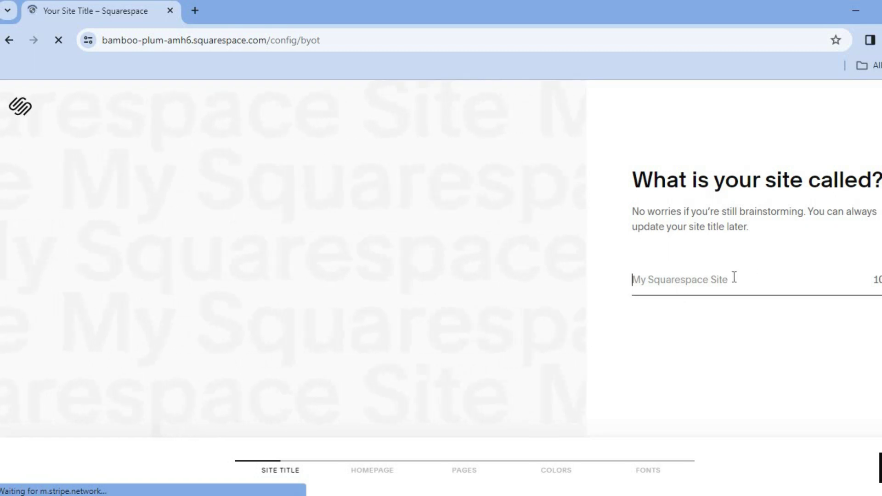
pyautogui.write('tes')
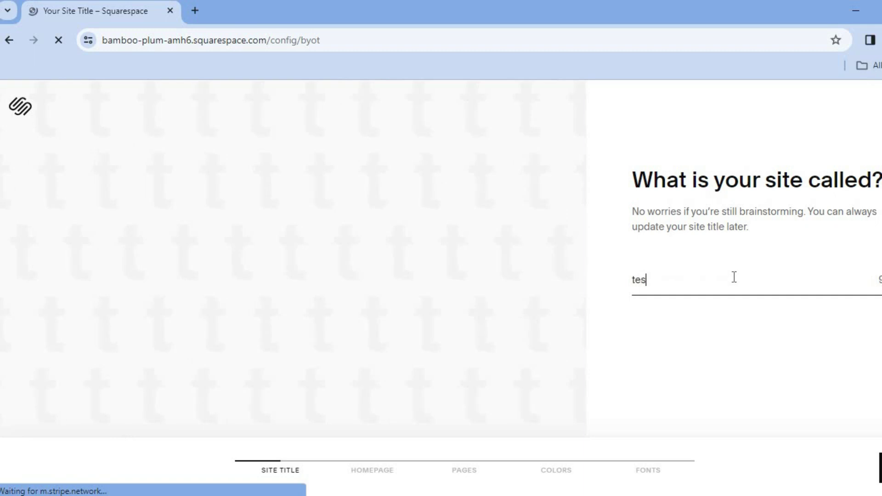
pyautogui.write('t songs')
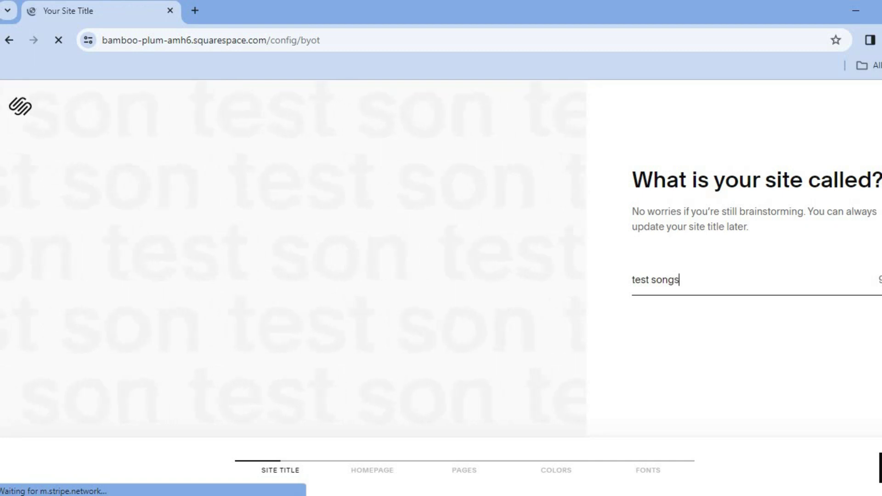
pyautogui.press('Return')
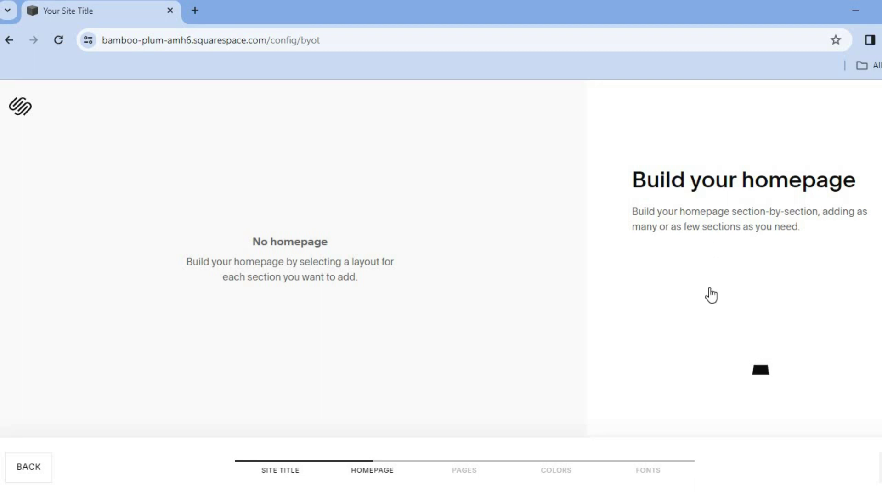
# Step: Add the Featured Products layout from the Products section below the intro hero
pyautogui.moveTo(747, 339)
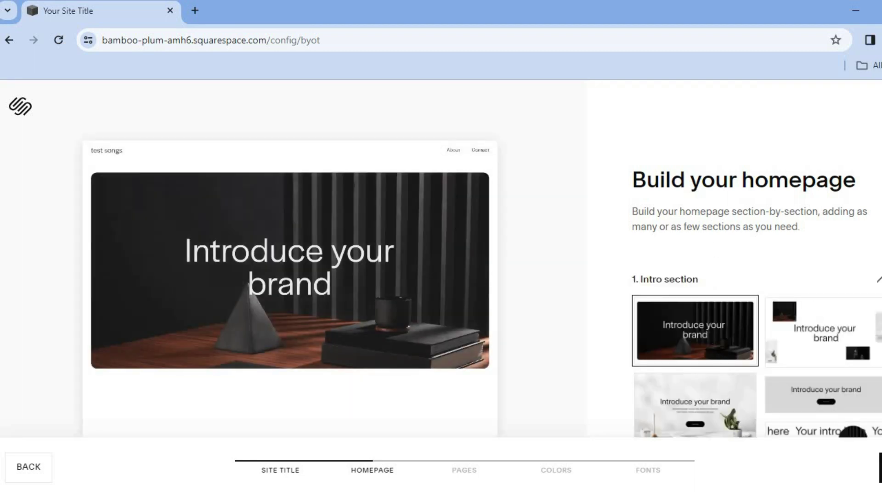
pyautogui.scroll(-2, 753, 299)
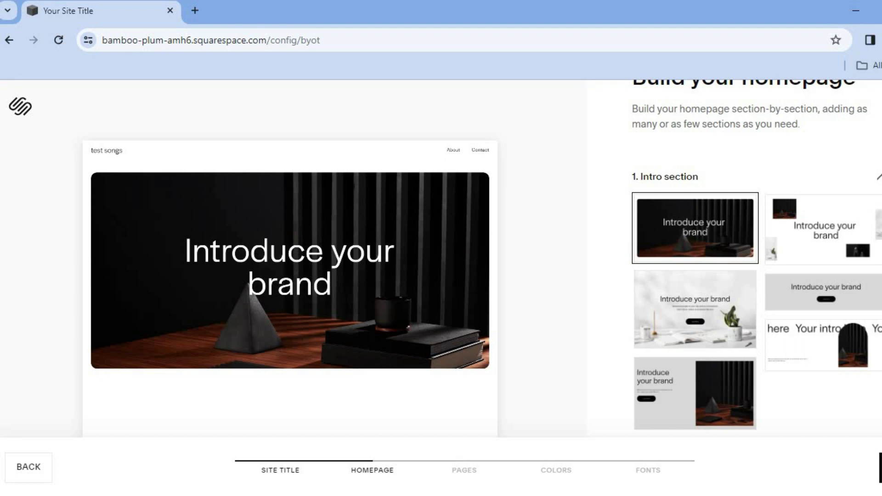
pyautogui.scroll(-3, 756, 254)
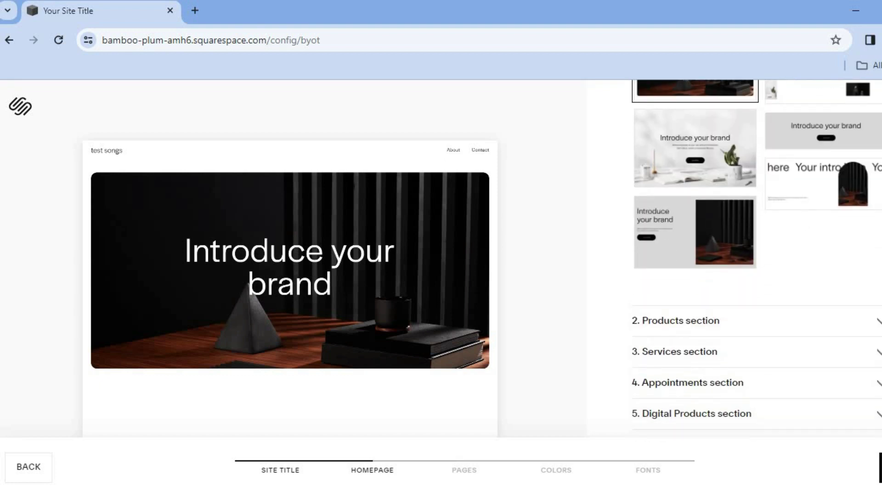
pyautogui.scroll(-1, 757, 254)
pyautogui.scroll(-1, 757, 254)
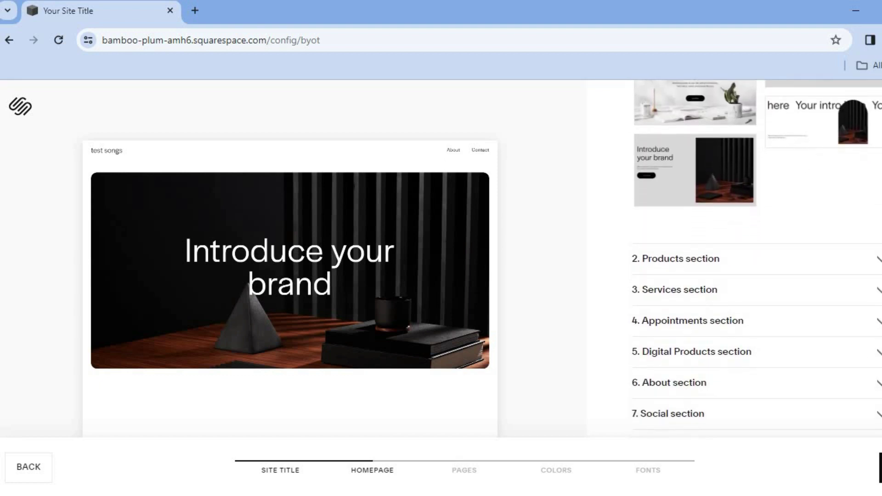
pyautogui.scroll(-1, 786, 226)
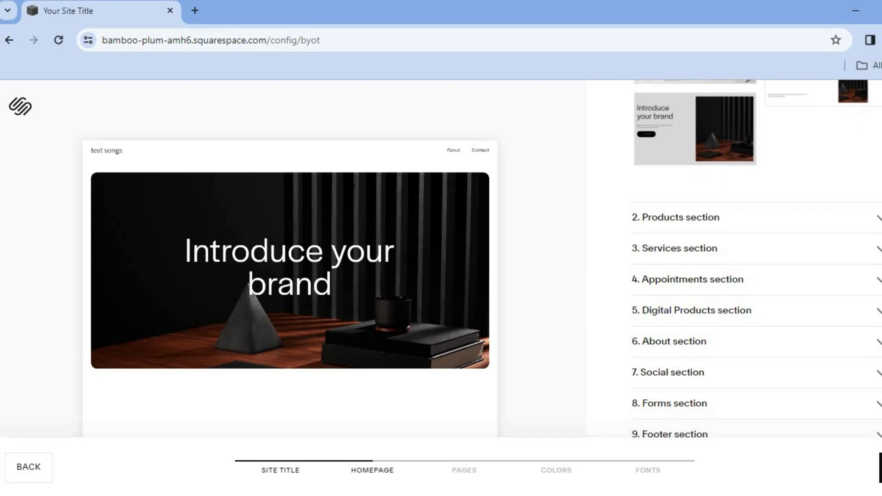
pyautogui.click(781, 220)
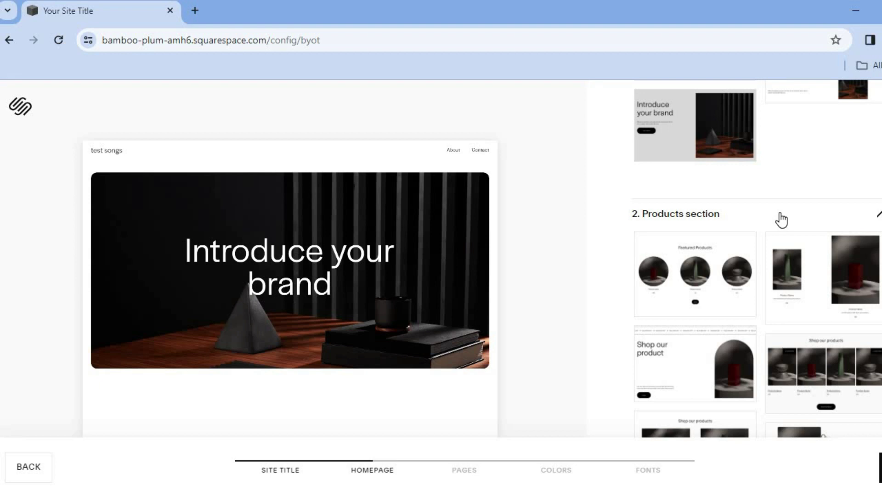
pyautogui.scroll(-1, 811, 281)
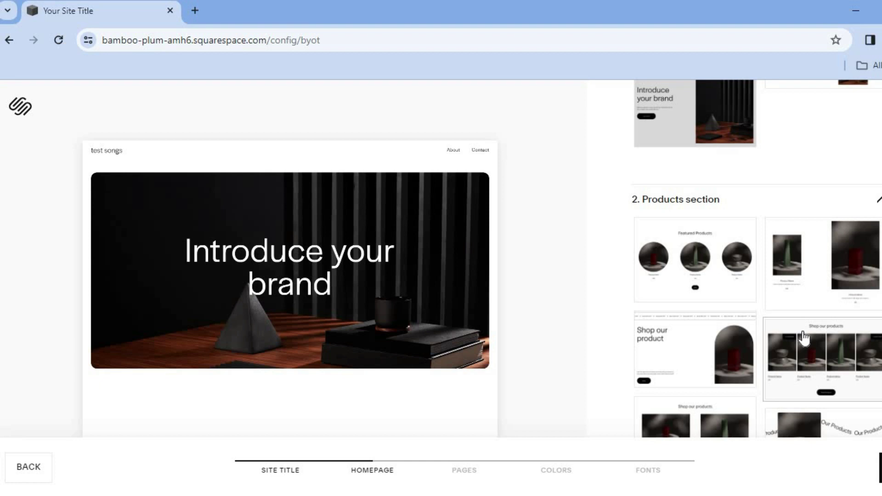
pyautogui.click(683, 271)
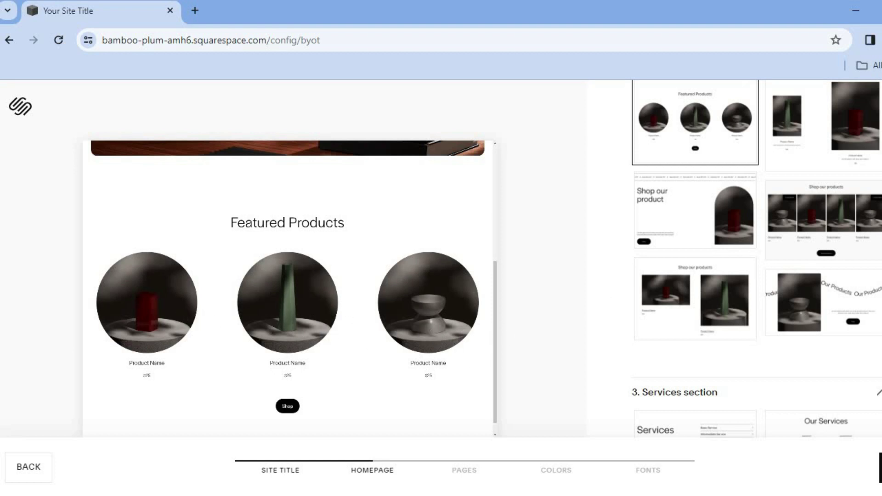
pyautogui.scroll(-5, 757, 257)
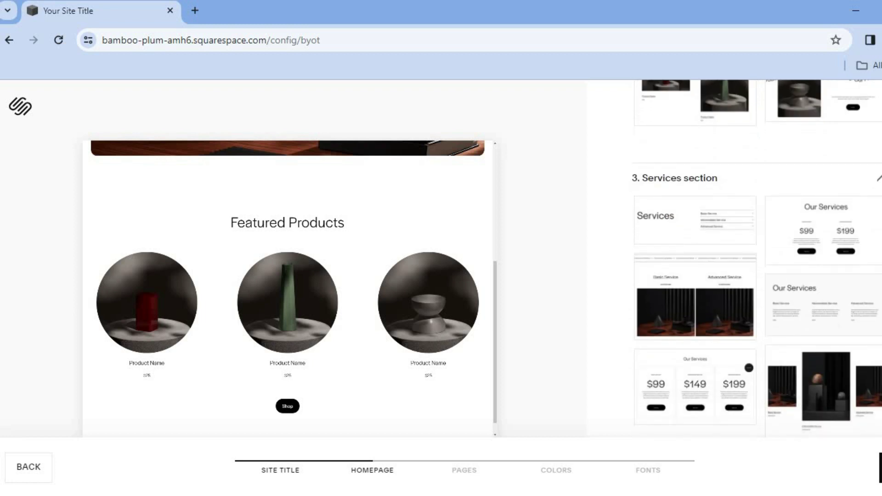
pyautogui.scroll(-1, 757, 257)
pyautogui.scroll(-2, 756, 258)
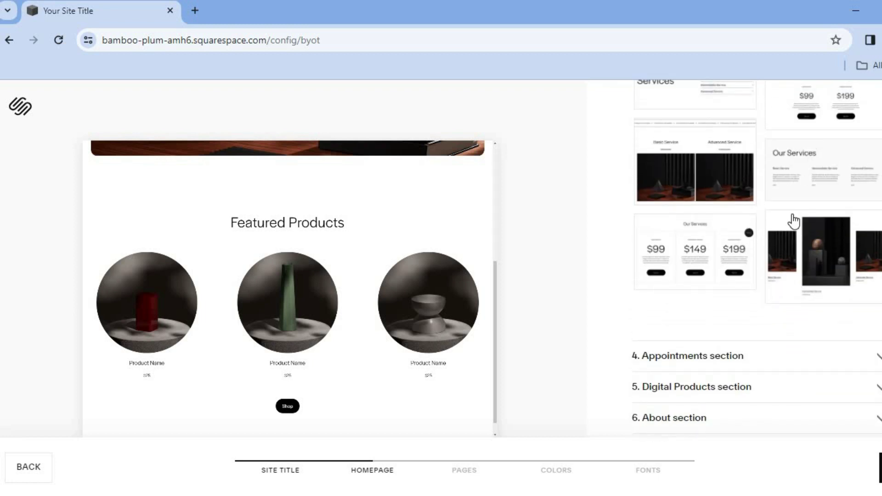
pyautogui.scroll(-2, 755, 284)
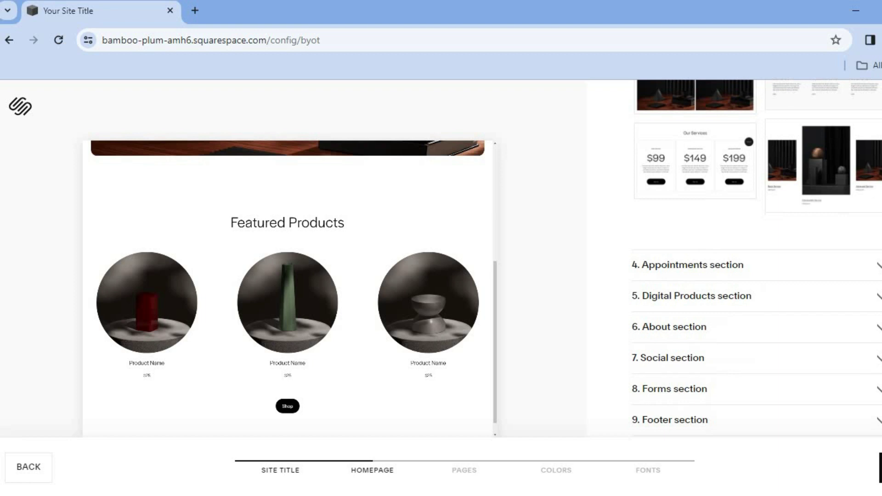
# Step: Add the Choose your plan pricing layout from the Digital Products section
pyautogui.click(760, 260)
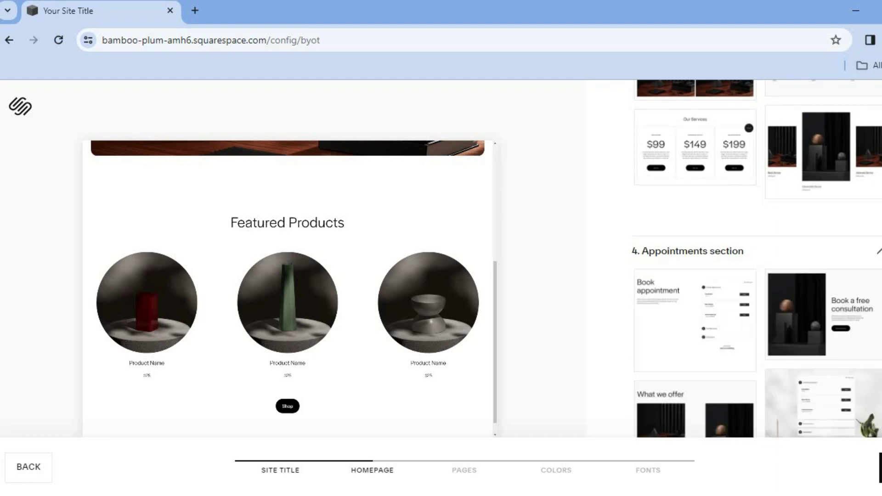
pyautogui.scroll(-3, 758, 257)
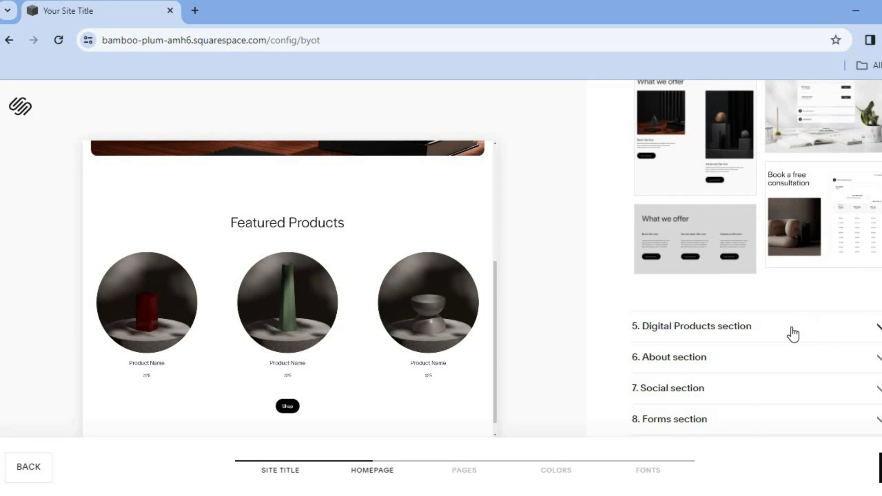
pyautogui.click(790, 328)
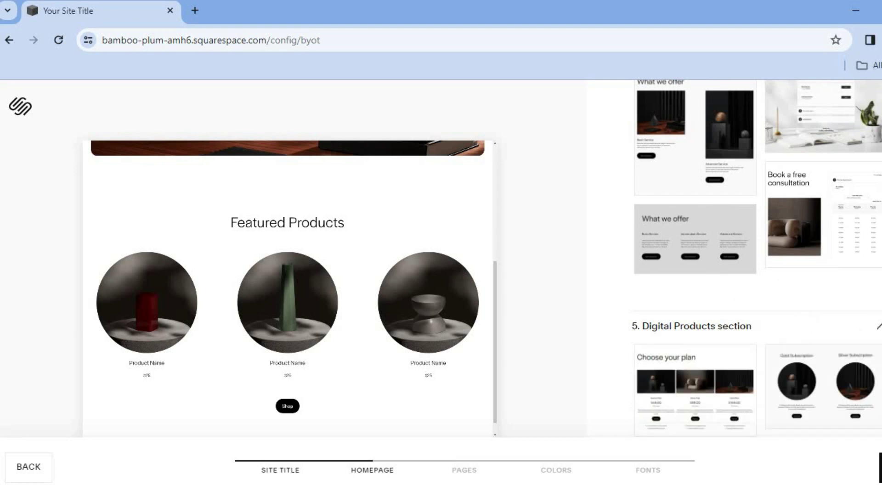
pyautogui.scroll(-4, 689, 238)
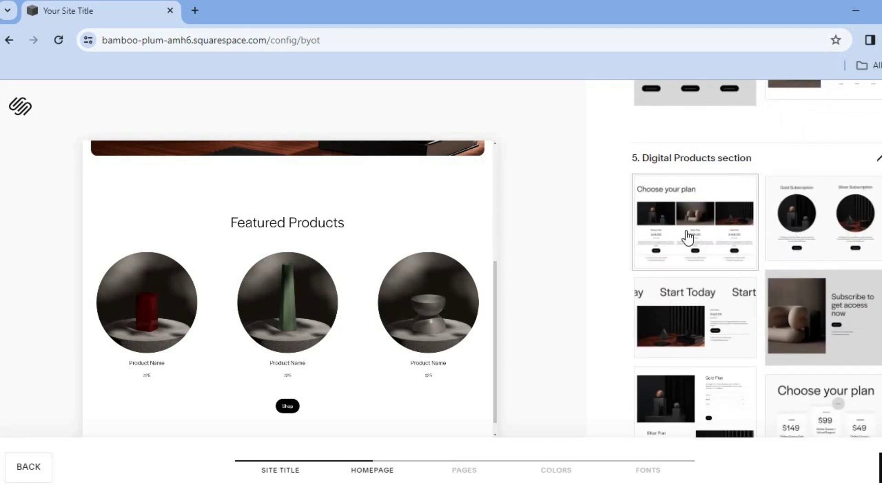
pyautogui.click(688, 238)
pyautogui.scroll(-3, 689, 236)
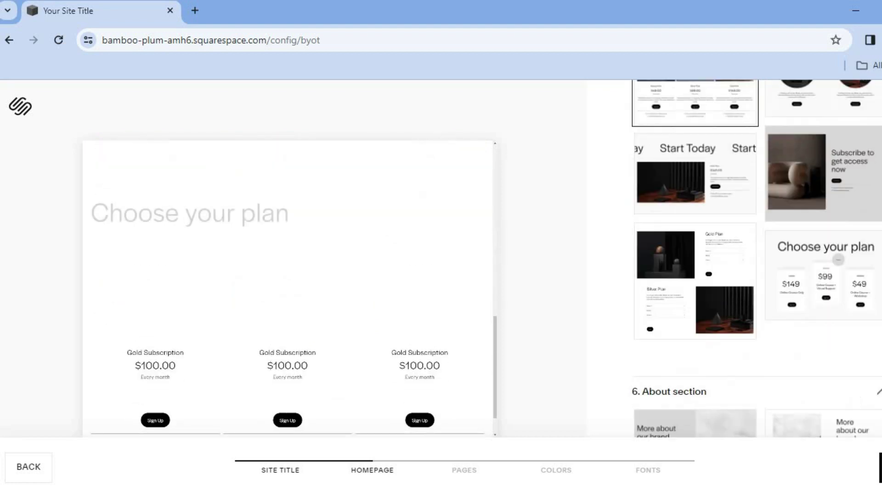
# Step: Add an About section layout to the homepage
pyautogui.scroll(10, 838, 259)
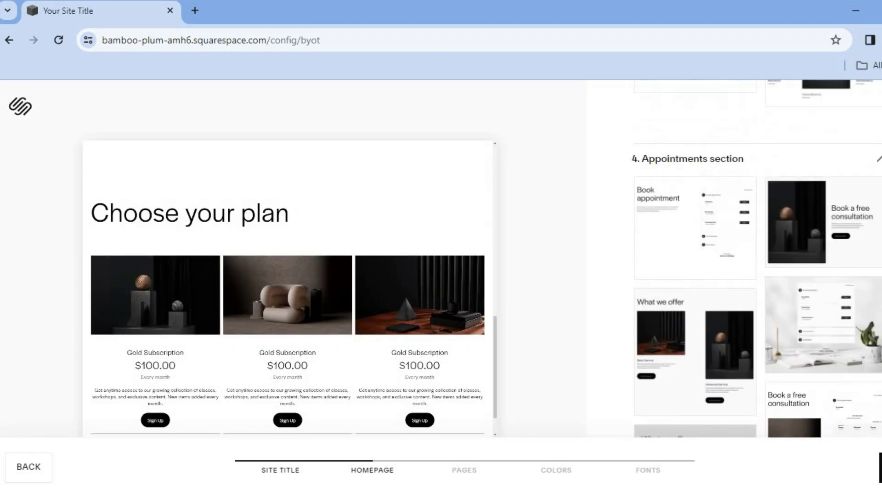
pyautogui.scroll(4, 758, 257)
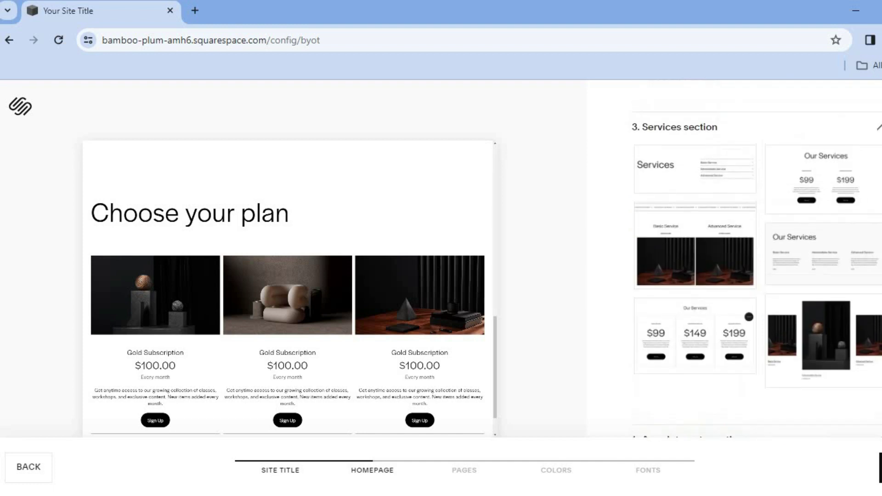
pyautogui.scroll(6, 765, 166)
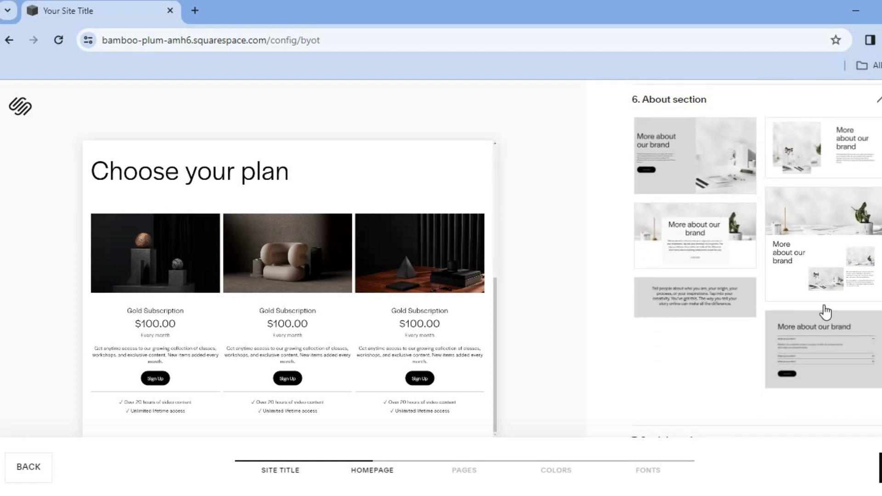
pyautogui.click(837, 147)
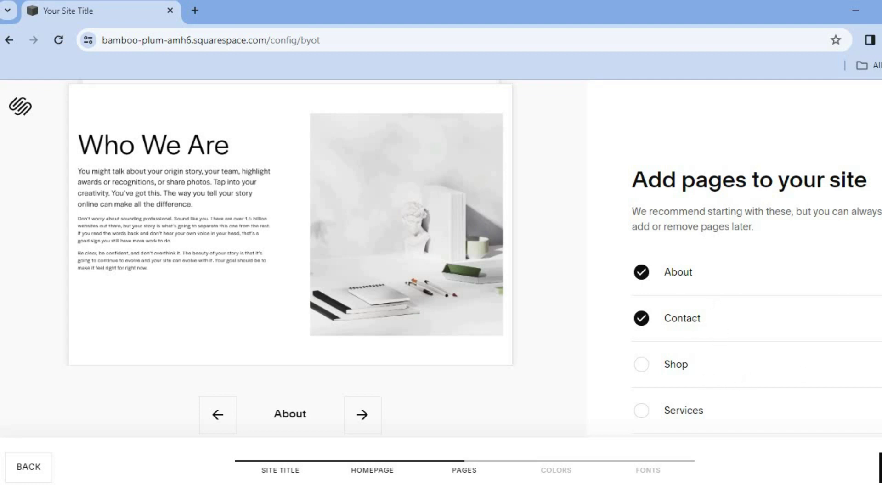
# Step: Add a Shop page alongside About and Contact, then proceed to colours
pyautogui.scroll(-2, 756, 283)
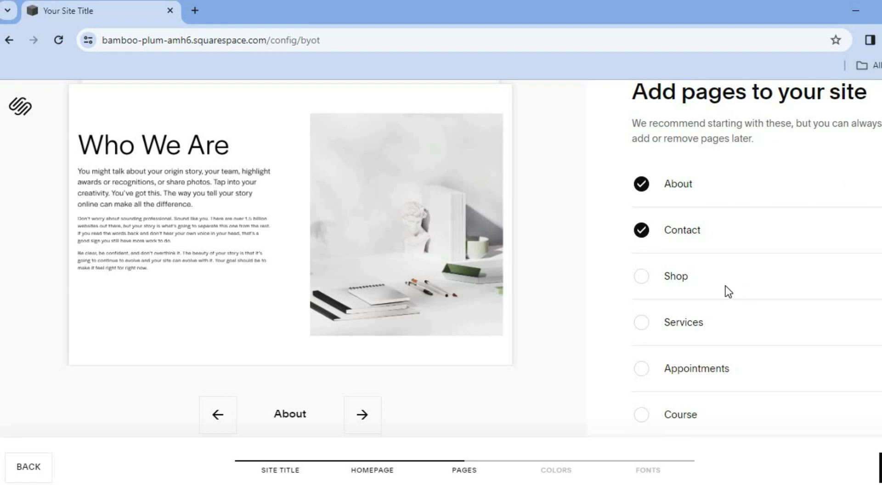
pyautogui.click(661, 279)
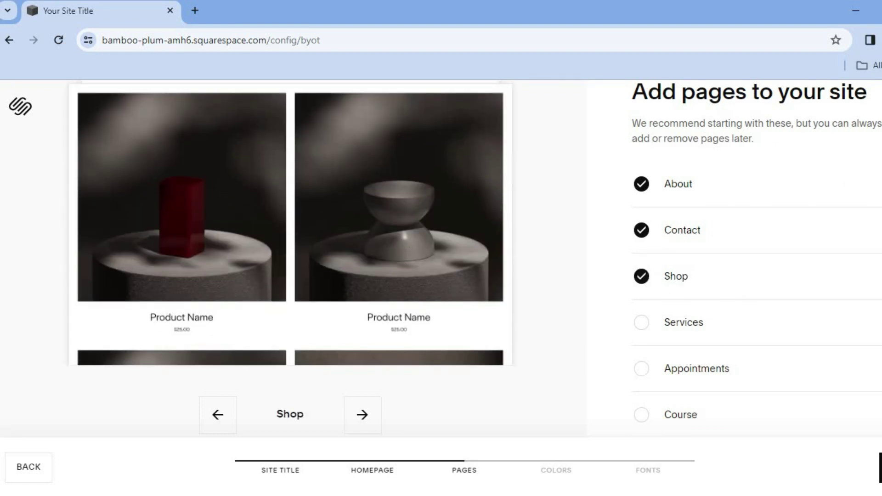
pyautogui.click(880, 467)
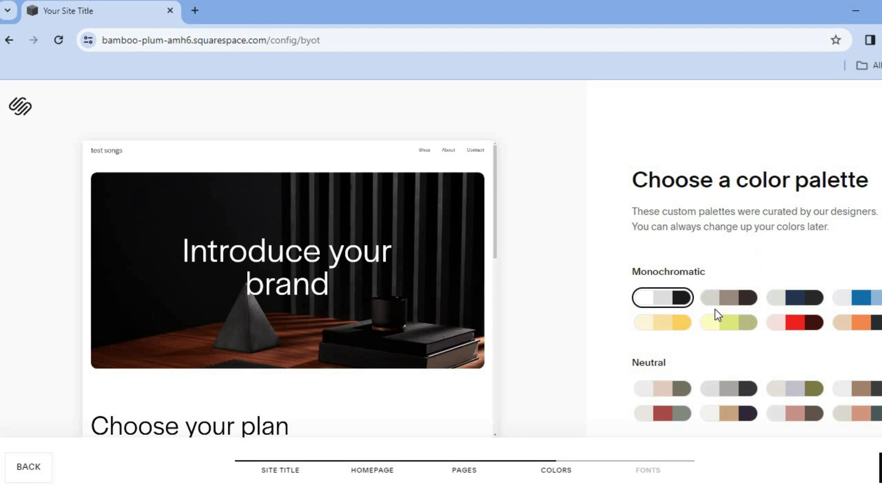
# Step: Apply the pale yellow-green monochromatic palette, then proceed to fonts
pyautogui.click(678, 329)
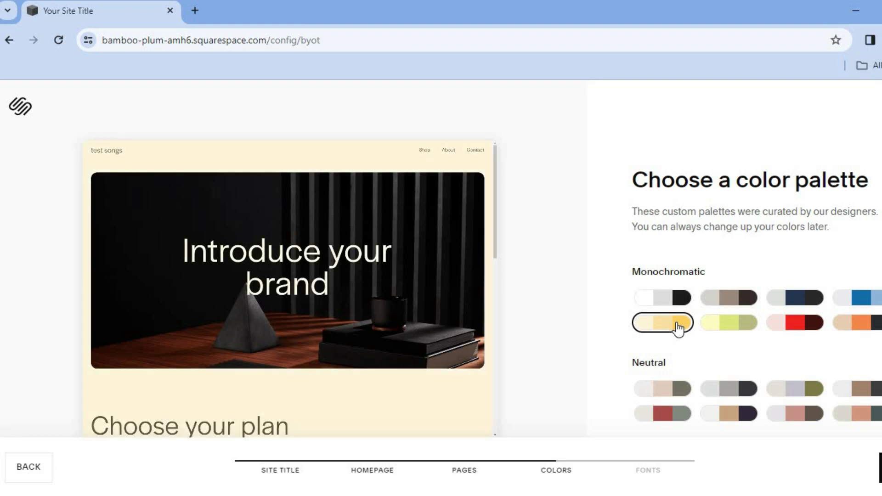
pyautogui.click(726, 328)
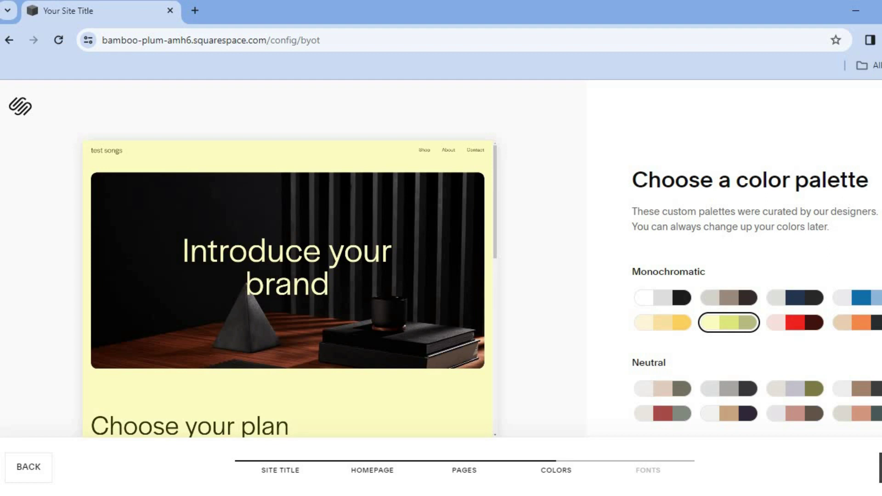
pyautogui.click(880, 468)
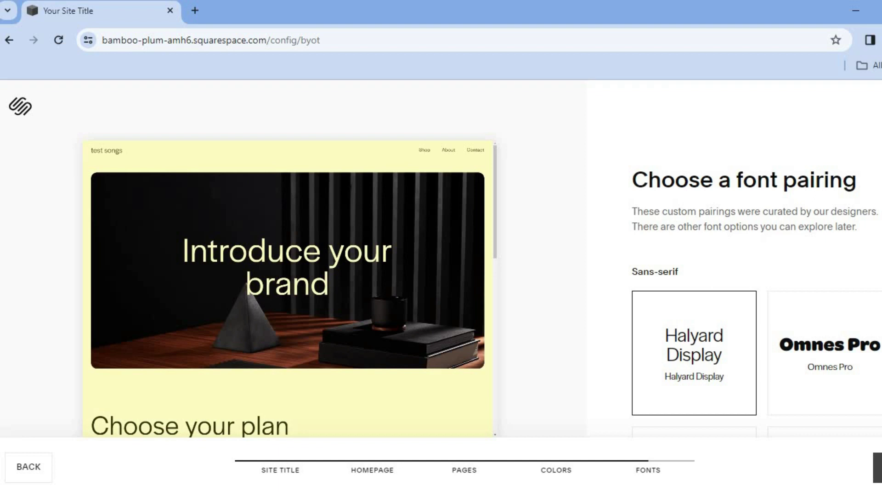
# Step: Keep the Halyard Display font pairing and finish the site setup
pyautogui.scroll(-7, 757, 254)
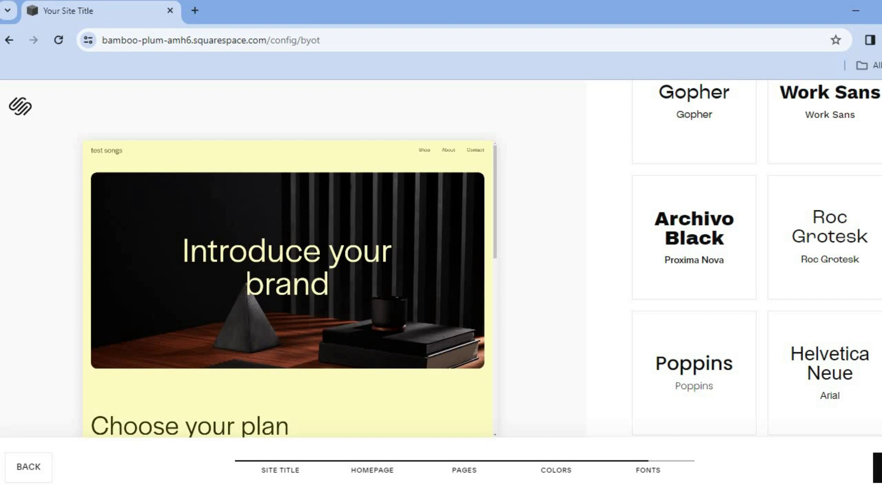
pyautogui.scroll(5, 757, 257)
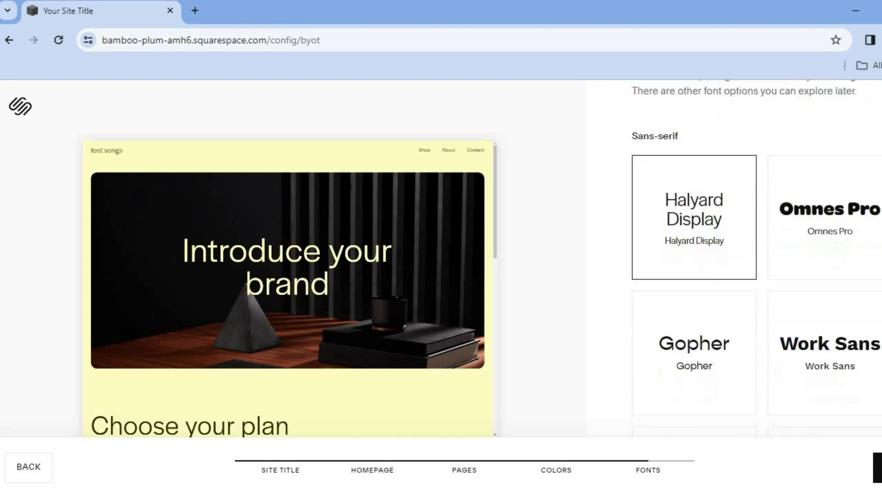
pyautogui.scroll(-3, 757, 257)
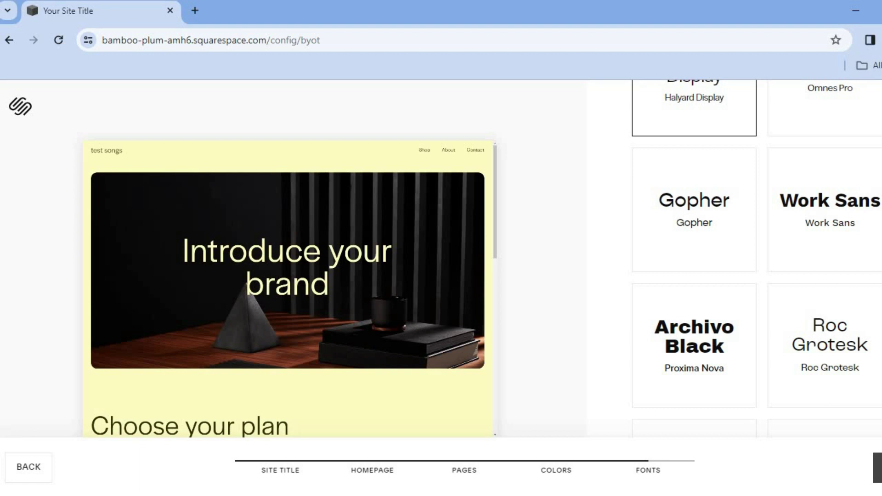
pyautogui.click(878, 468)
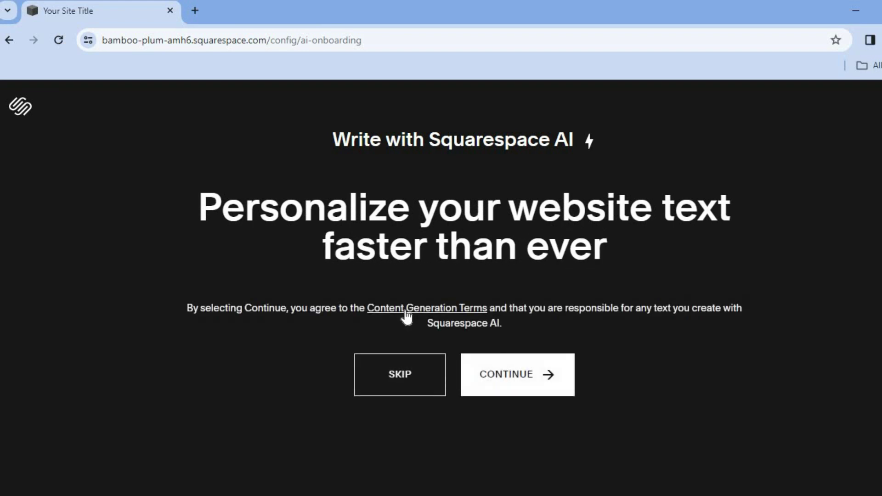
# Step: Skip the AI writing offer and go to the Selling dashboard
pyautogui.click(389, 376)
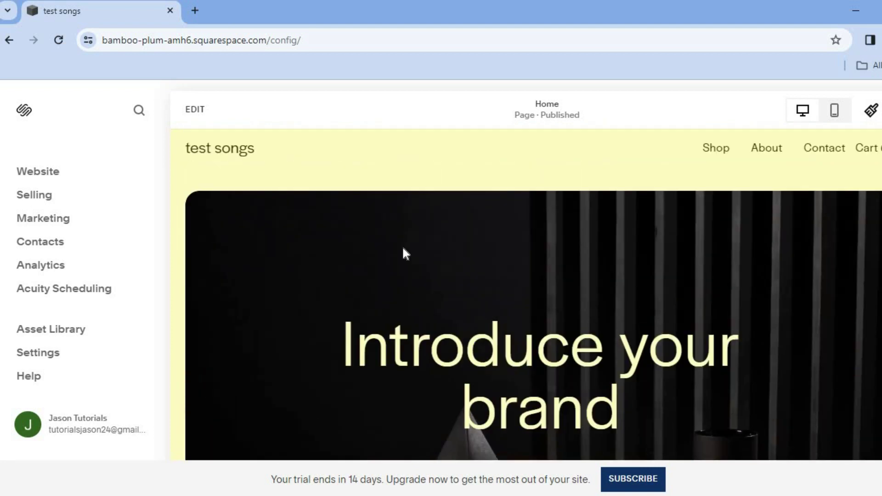
pyautogui.click(45, 199)
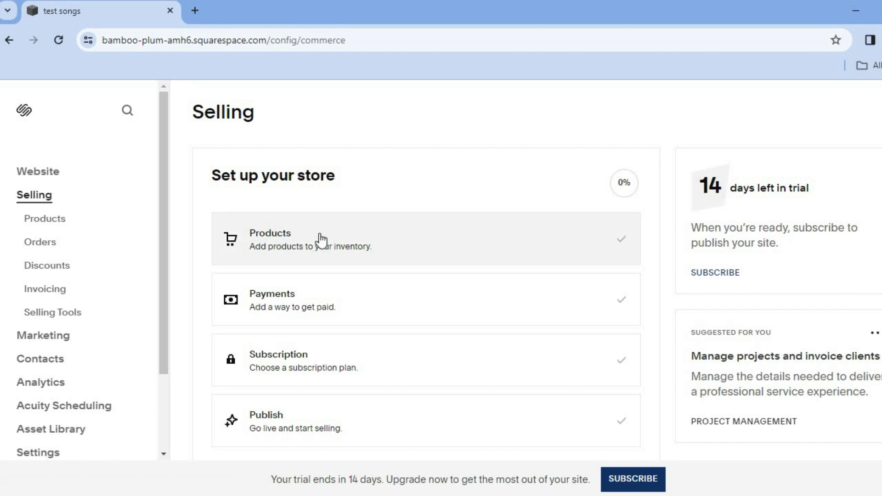
# Step: Create a new Download-type product from the store setup checklist
pyautogui.click(320, 240)
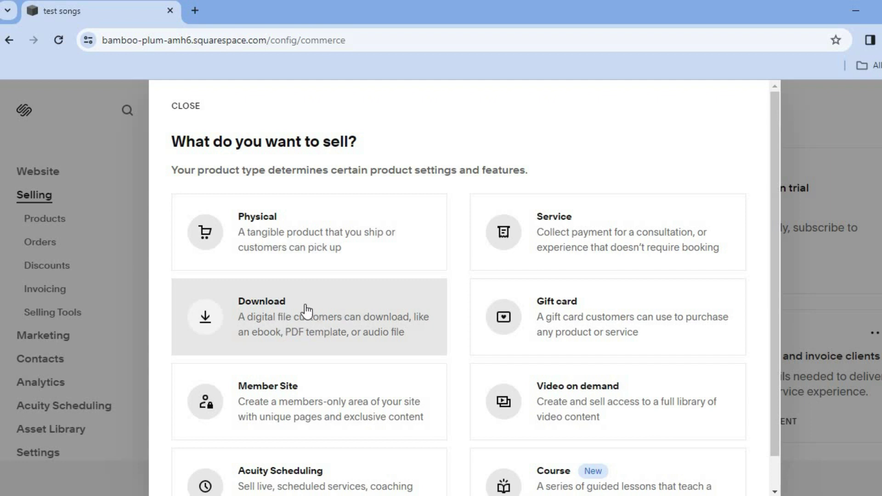
pyautogui.click(360, 320)
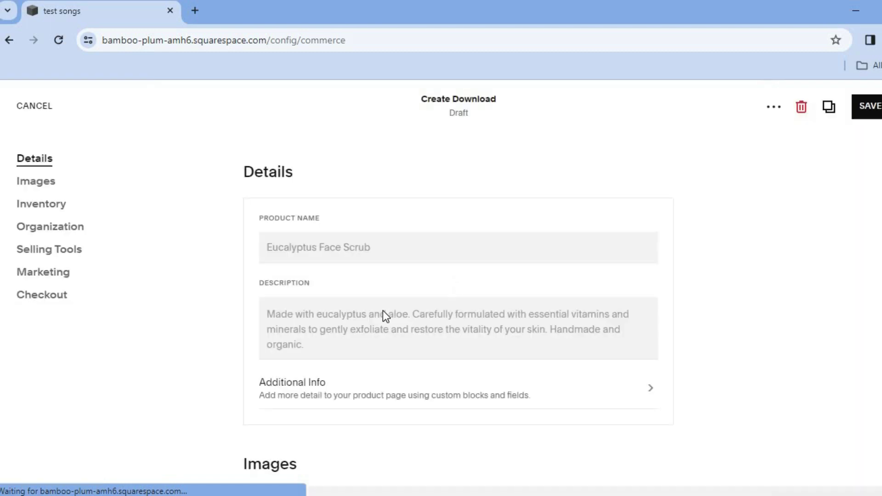
# Step: Name the new download product 'test song1'
pyautogui.click(300, 247)
pyautogui.write('test song1')
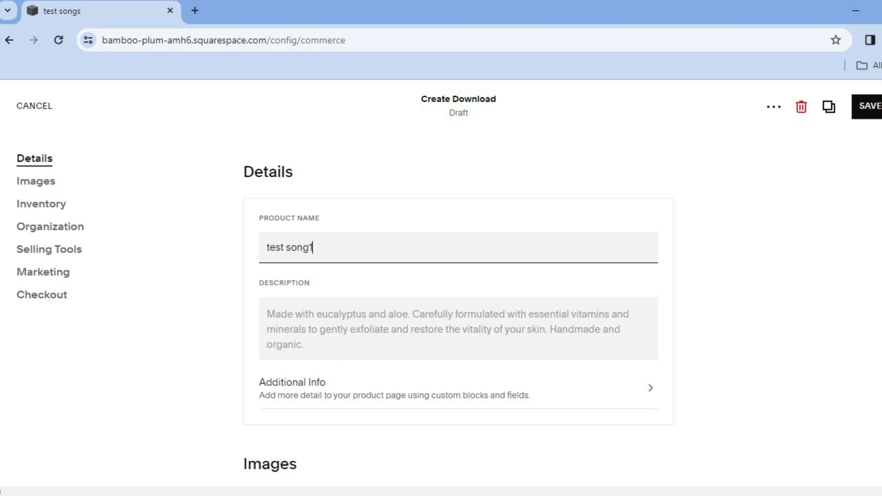
pyautogui.scroll(-7, 458, 307)
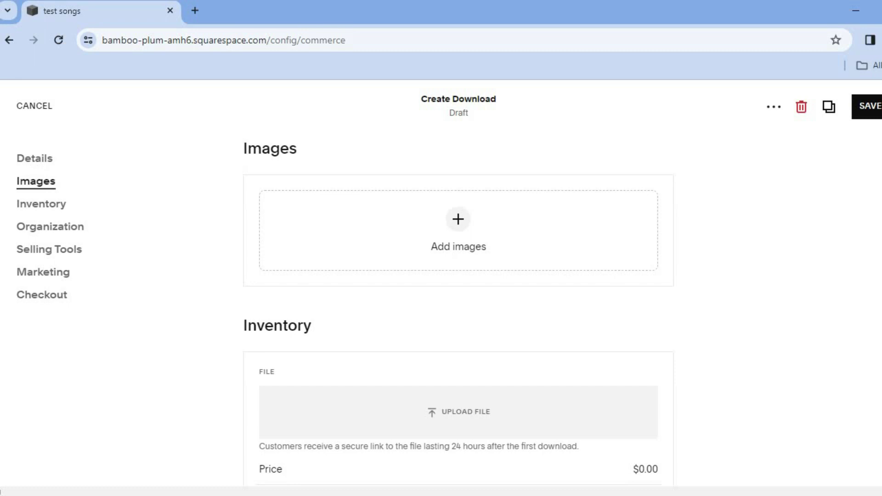
# Step: Upload a product image for it from the Downloads folder
pyautogui.click(461, 219)
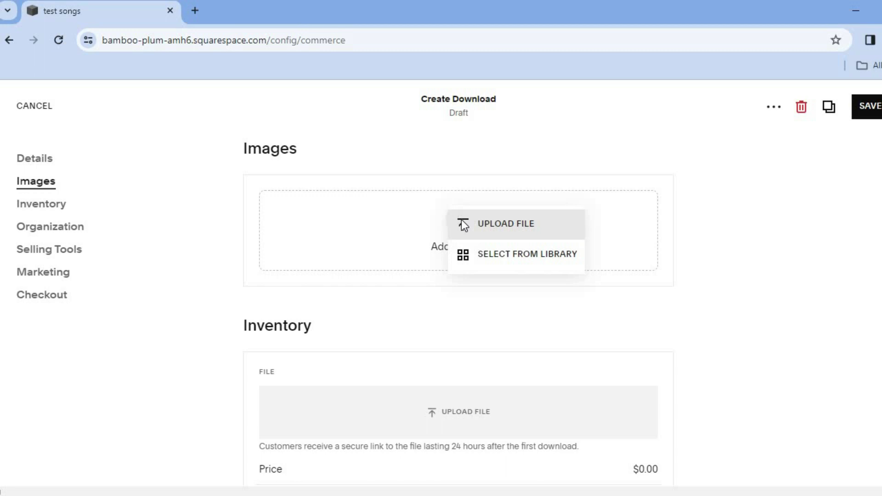
pyautogui.click(511, 225)
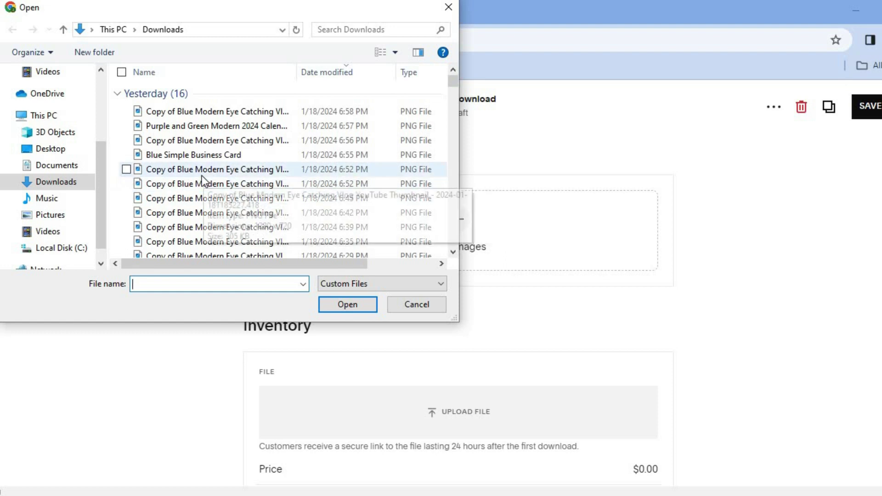
pyautogui.click(216, 137)
pyautogui.click(321, 299)
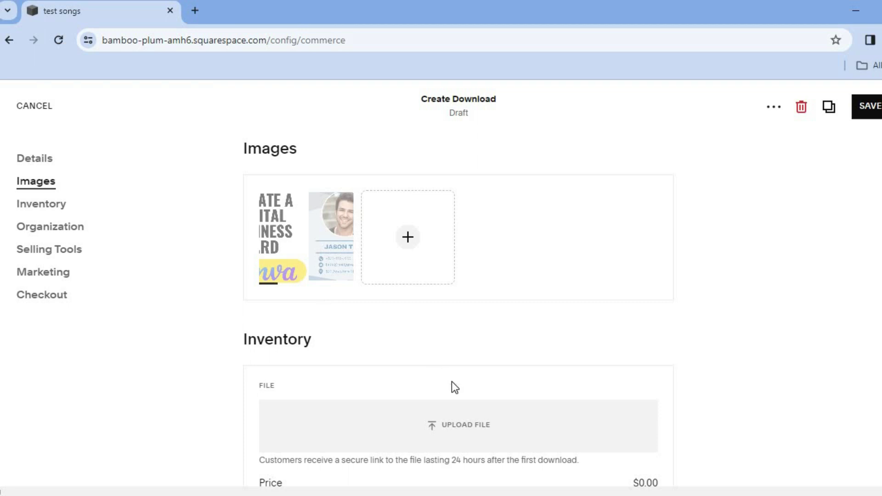
# Step: Attach the song file from Documents > Audacity as the downloadable file
pyautogui.click(450, 427)
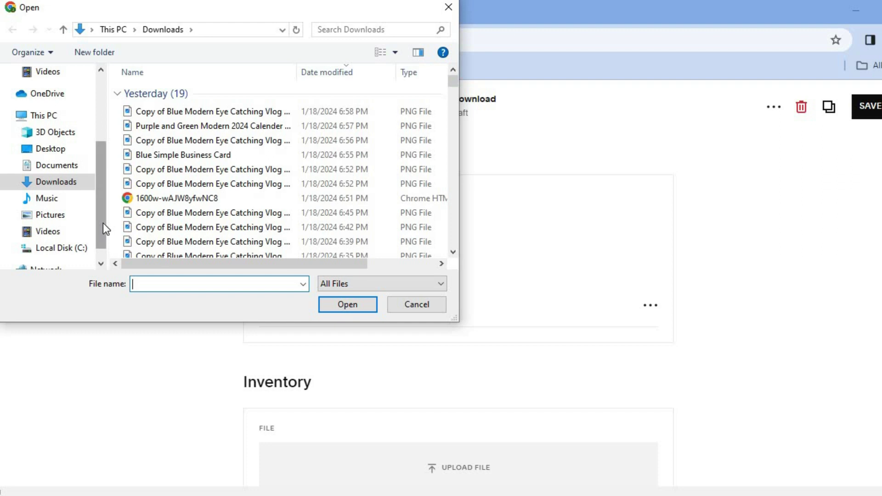
pyautogui.moveTo(103, 222); pyautogui.dragTo(105, 168)
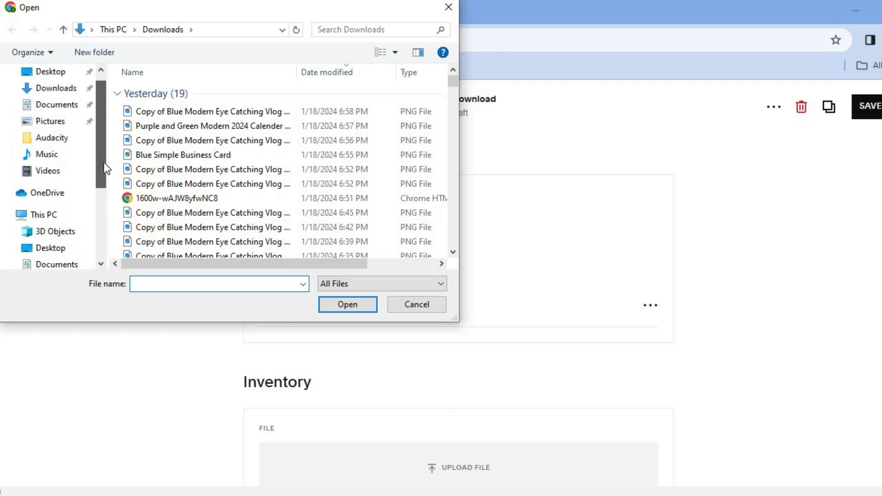
pyautogui.click(62, 143)
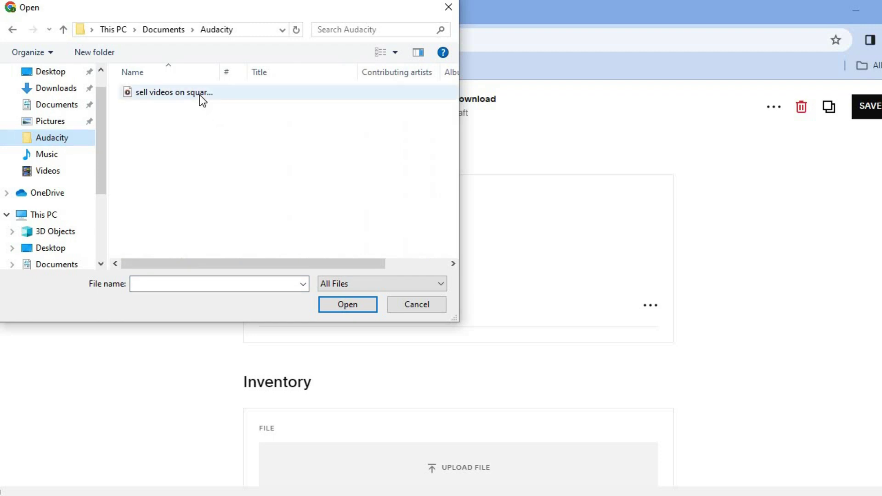
pyautogui.click(200, 95)
pyautogui.click(335, 307)
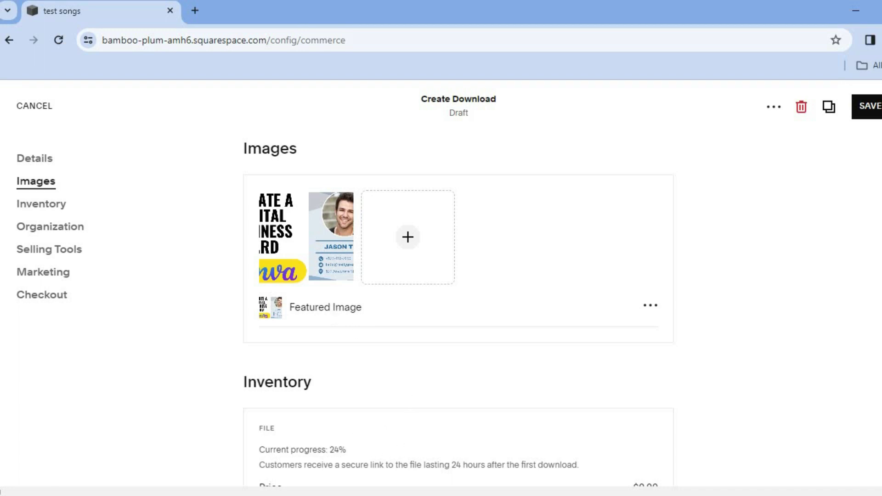
# Step: Set the product price to $12.99
pyautogui.scroll(-3, 640, 335)
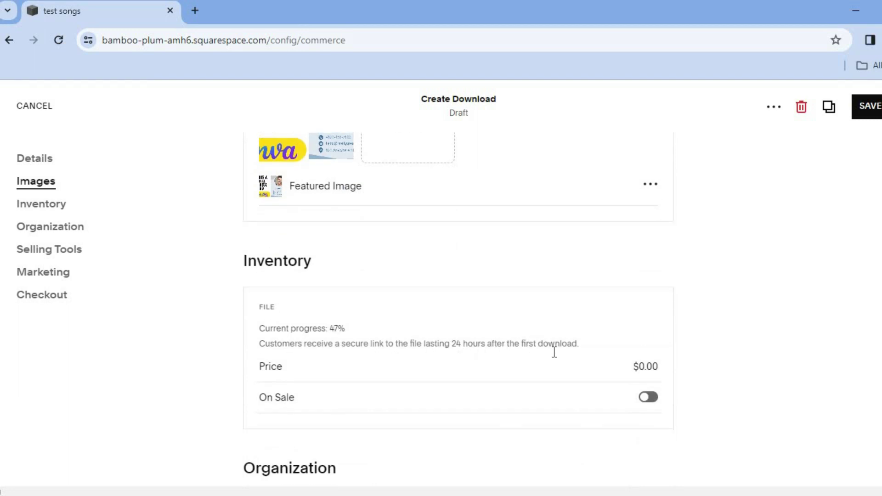
pyautogui.click(651, 366)
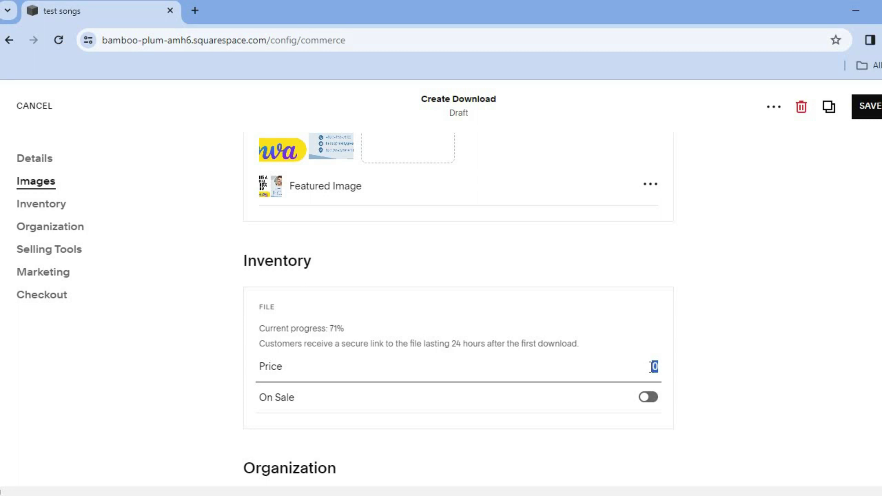
pyautogui.write('12.99')
pyautogui.press('Tab')
# Step: Review the product form sections, return to Details, and save test song1 from the SAVE menu
pyautogui.scroll(-1, 611, 307)
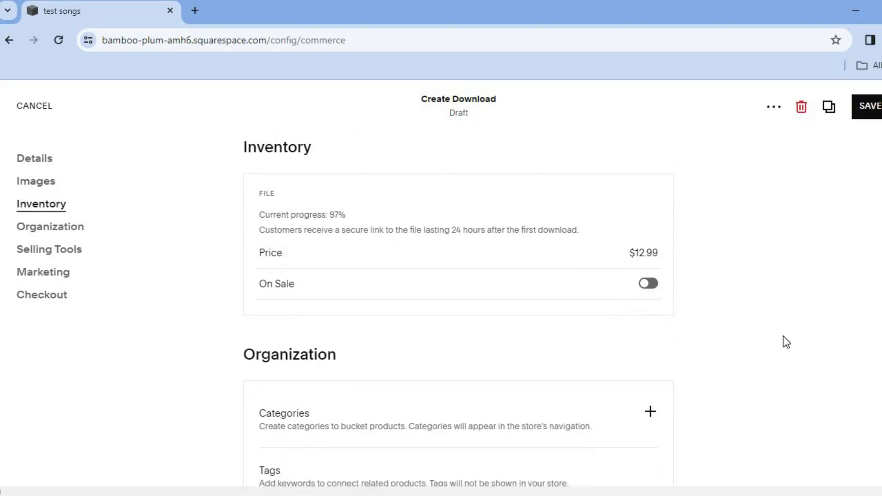
pyautogui.scroll(-3, 667, 317)
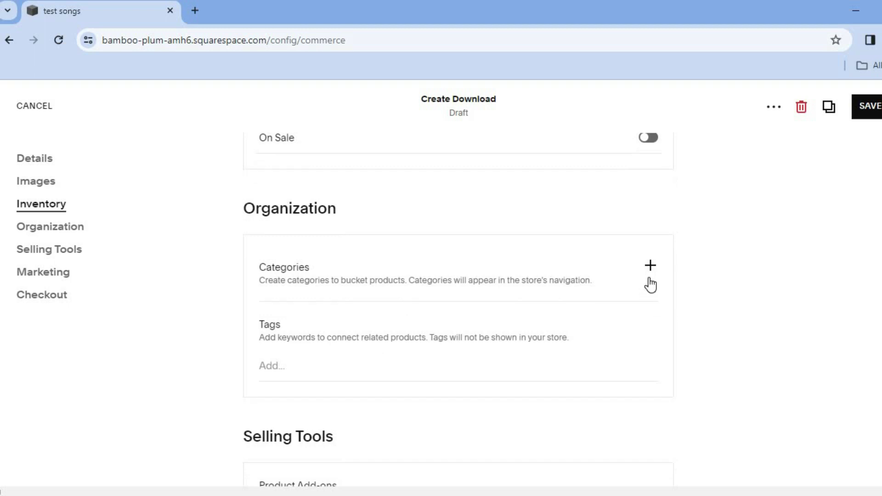
pyautogui.scroll(-5, 459, 299)
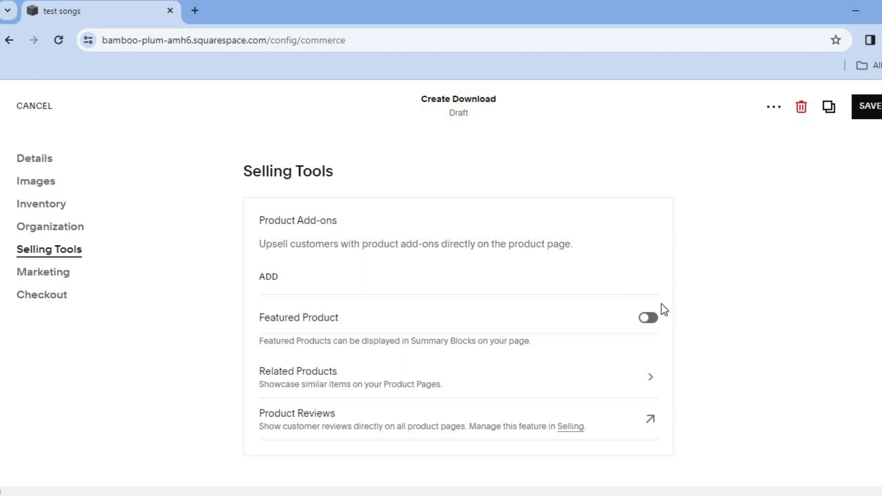
pyautogui.scroll(-8, 458, 322)
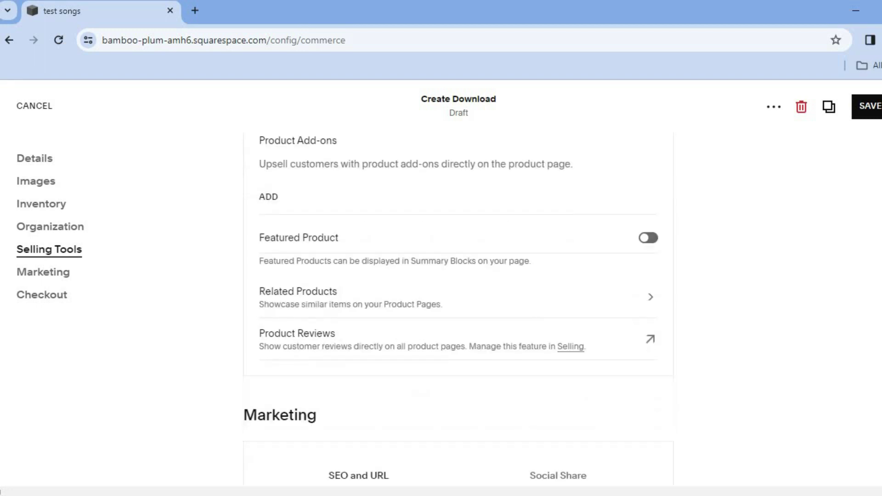
pyautogui.scroll(-1, 457, 310)
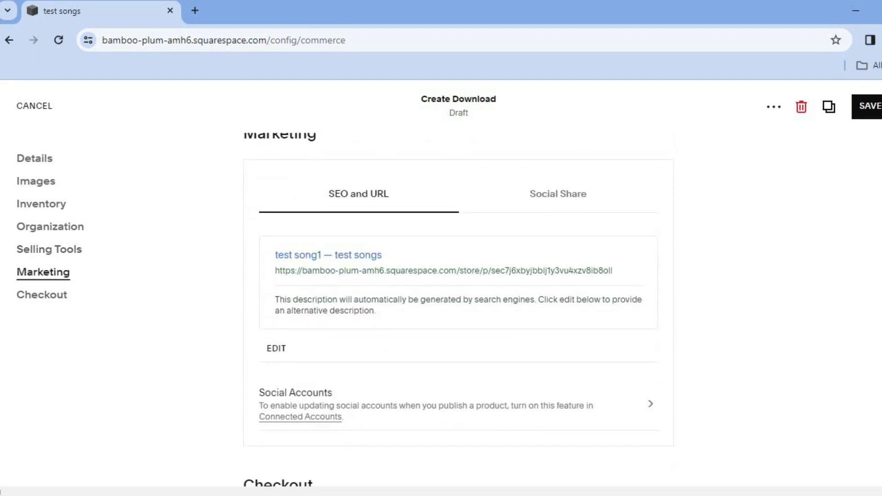
pyautogui.scroll(-5, 458, 276)
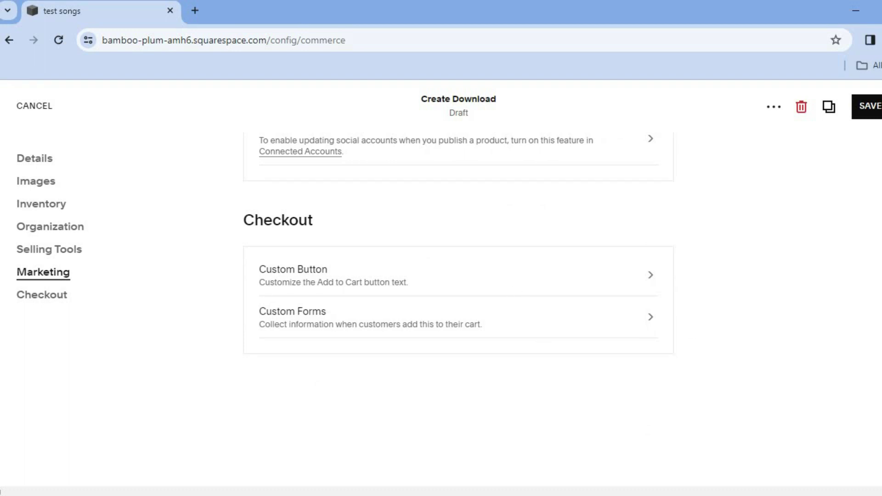
pyautogui.press('Home')
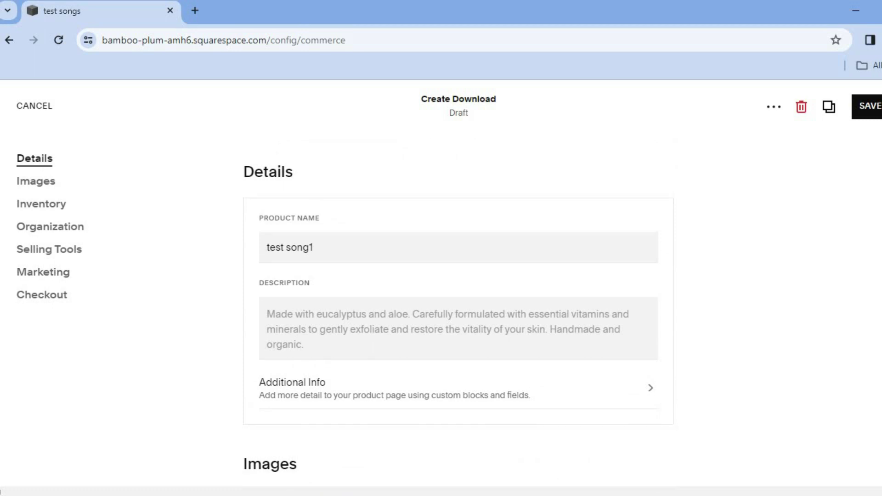
pyautogui.click(861, 105)
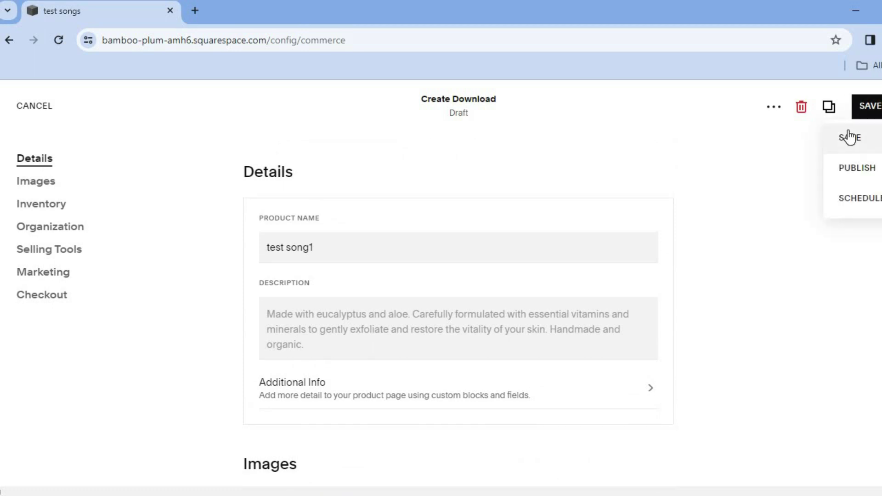
pyautogui.click(849, 137)
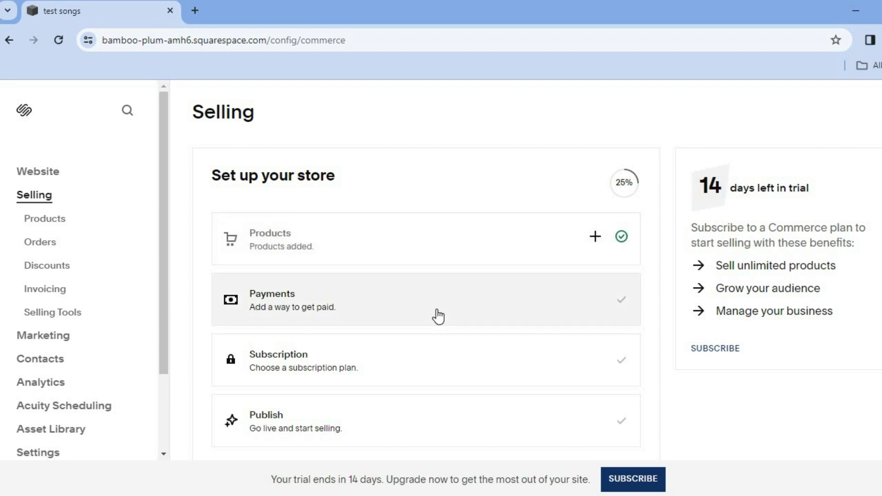
pyautogui.click(437, 313)
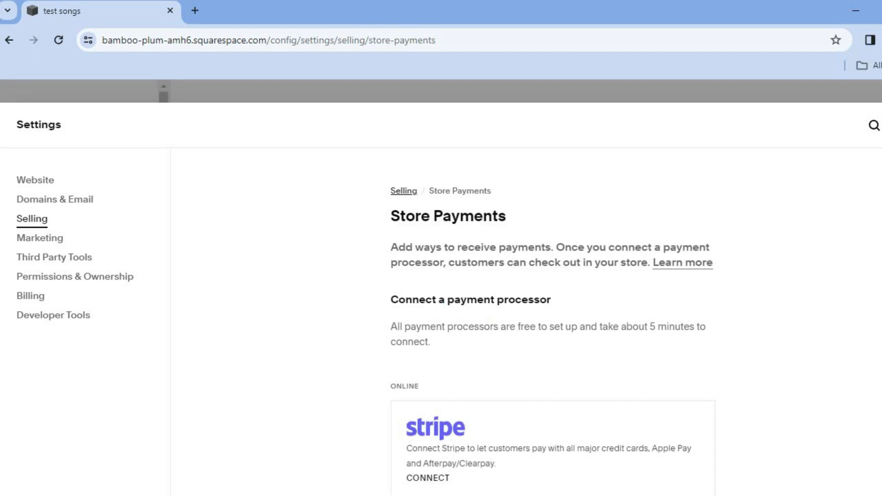
pyautogui.scroll(-5, 553, 322)
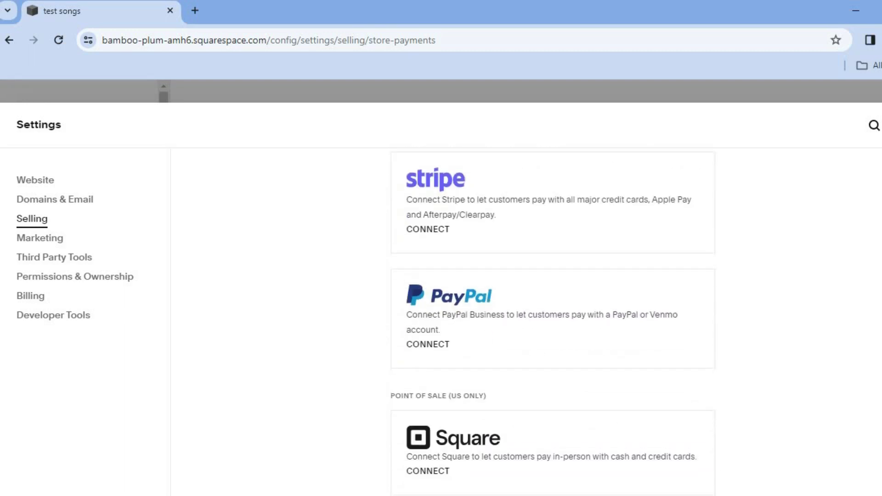
pyautogui.scroll(-2, 553, 322)
pyautogui.scroll(3, 553, 321)
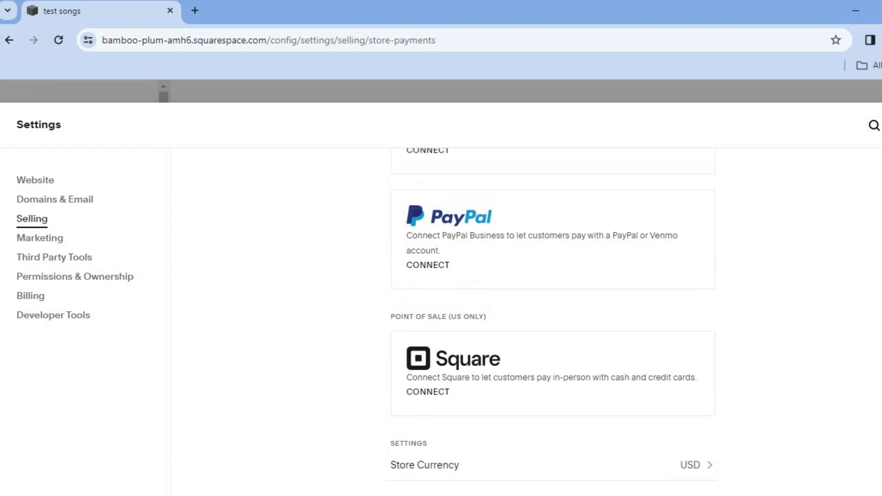
pyautogui.scroll(4, 553, 321)
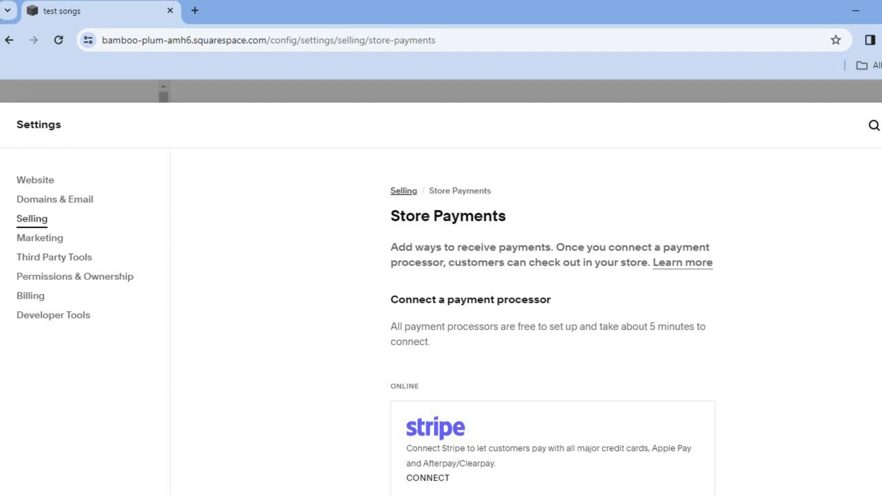
pyautogui.hotkey('alt', 'Left')
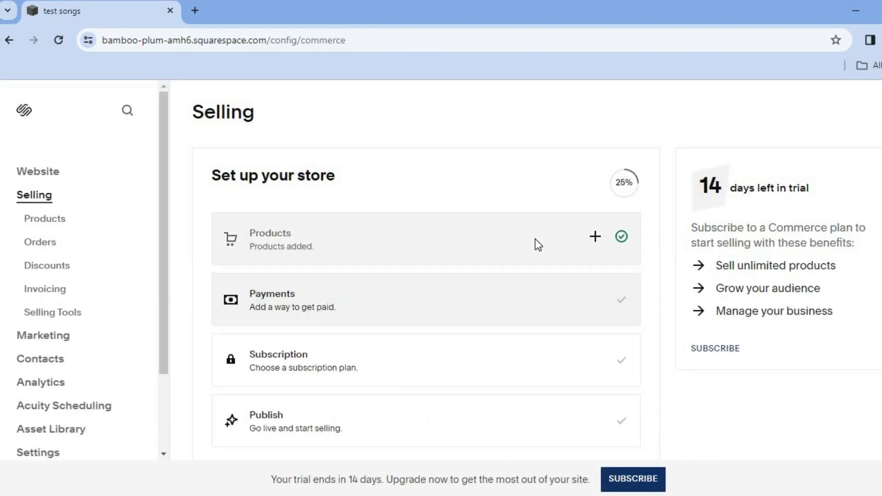
pyautogui.click(386, 369)
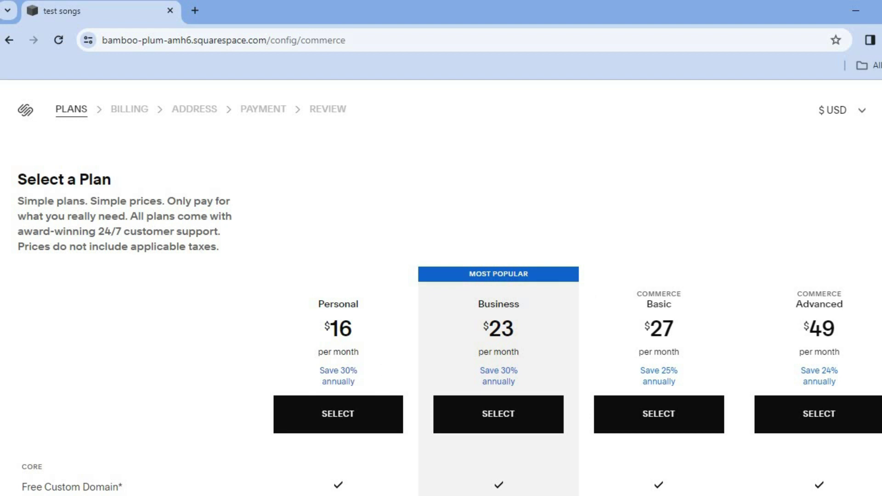
pyautogui.scroll(-2, 450, 292)
pyautogui.scroll(-2, 370, 164)
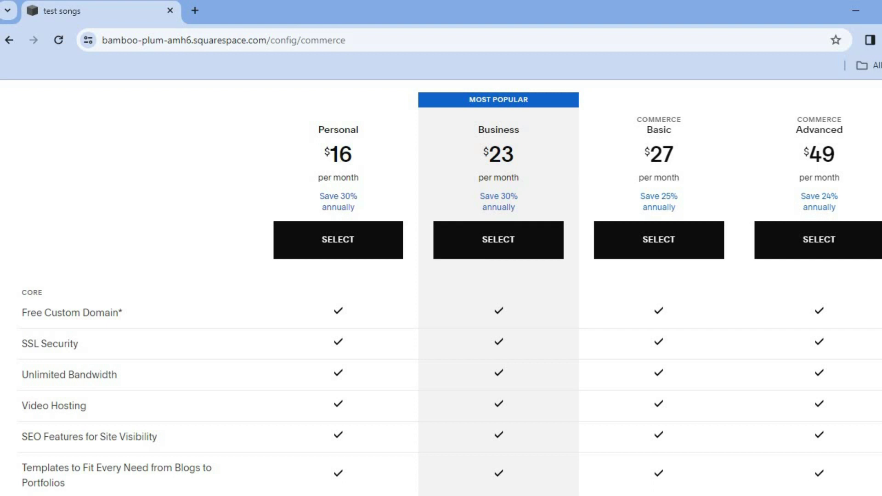
pyautogui.scroll(-2, 450, 285)
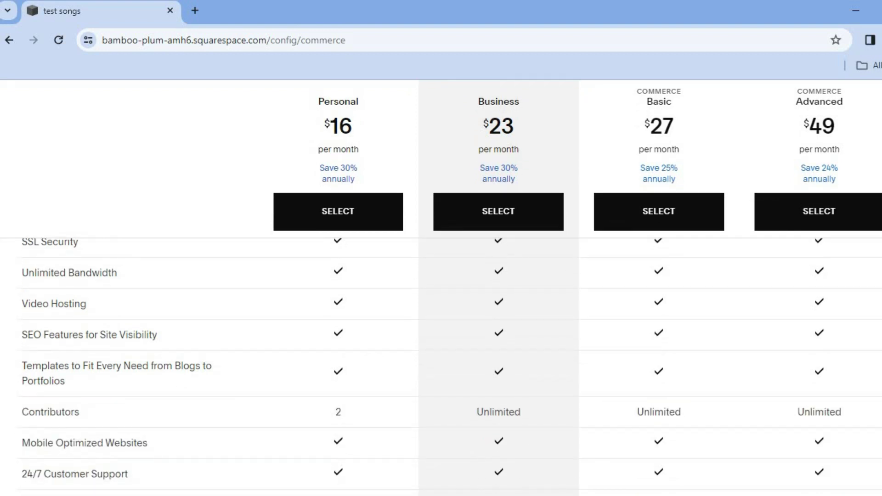
pyautogui.scroll(-5, 450, 363)
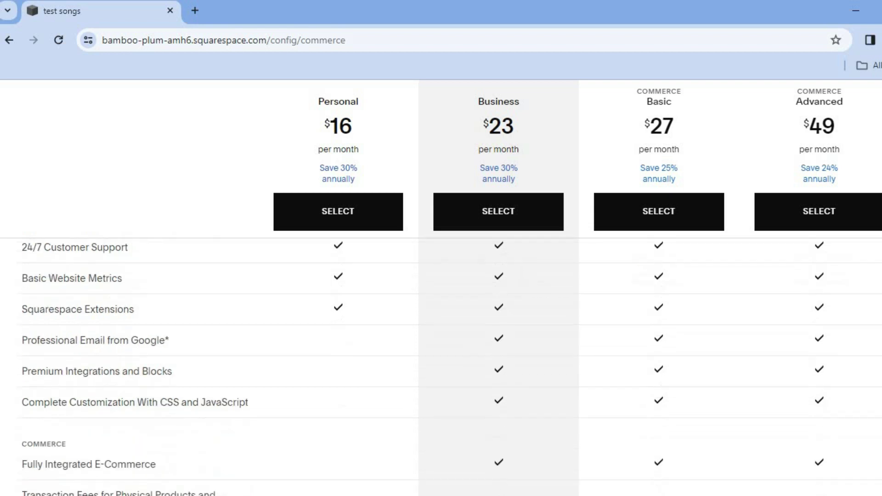
pyautogui.scroll(-4, 450, 363)
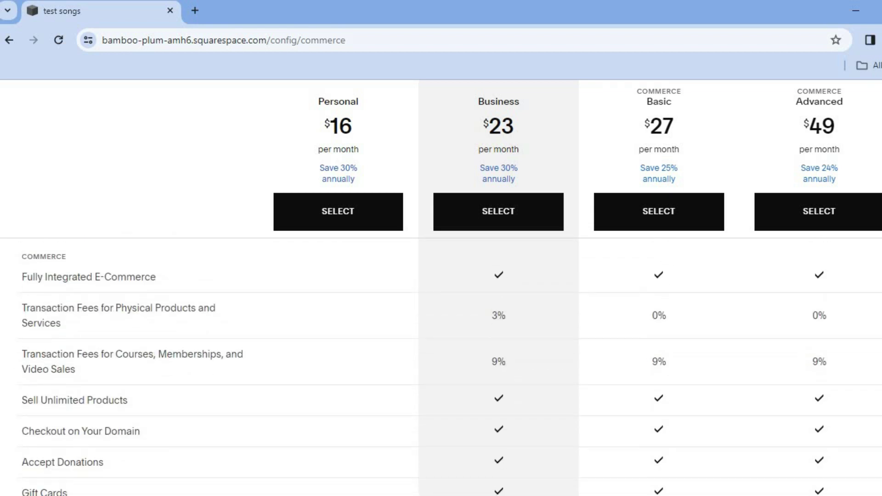
pyautogui.scroll(10, 450, 284)
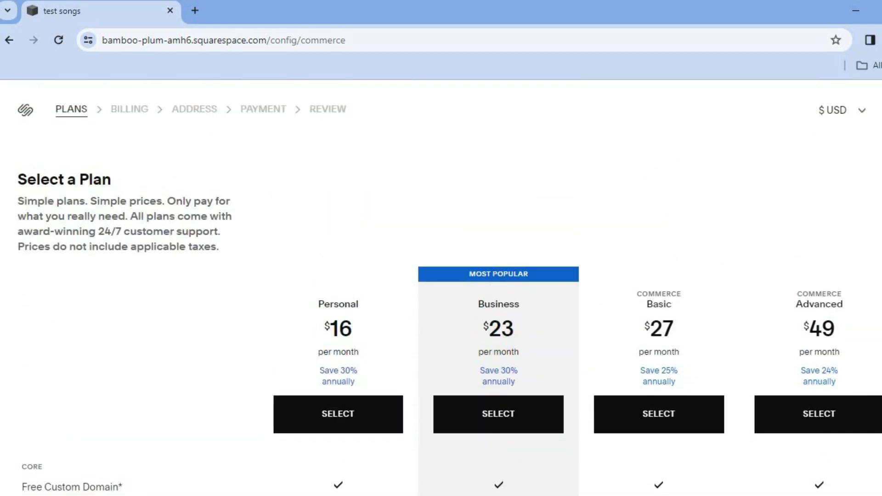
pyautogui.press('Escape')
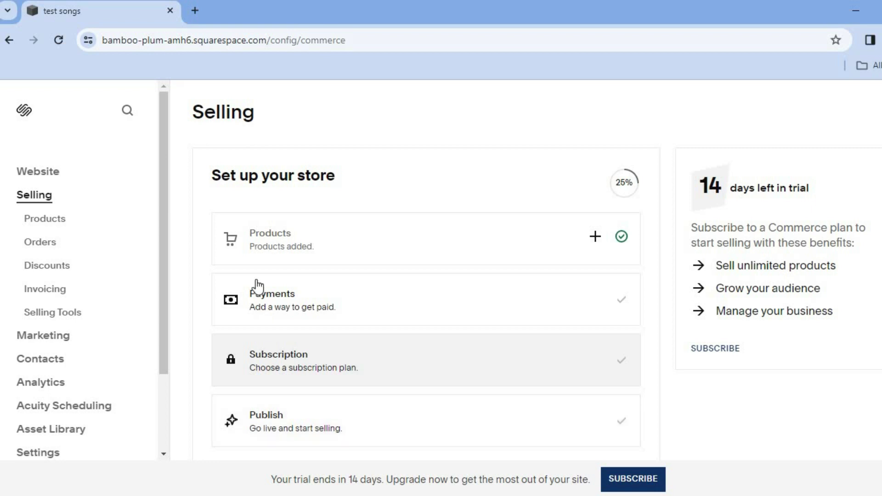
# Step: Go to Website and start editing the test songs Home page
pyautogui.click(55, 174)
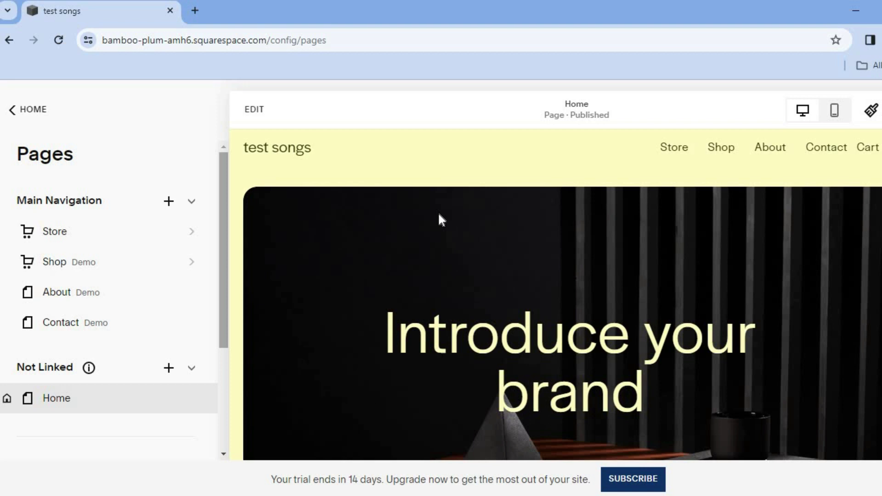
pyautogui.click(253, 109)
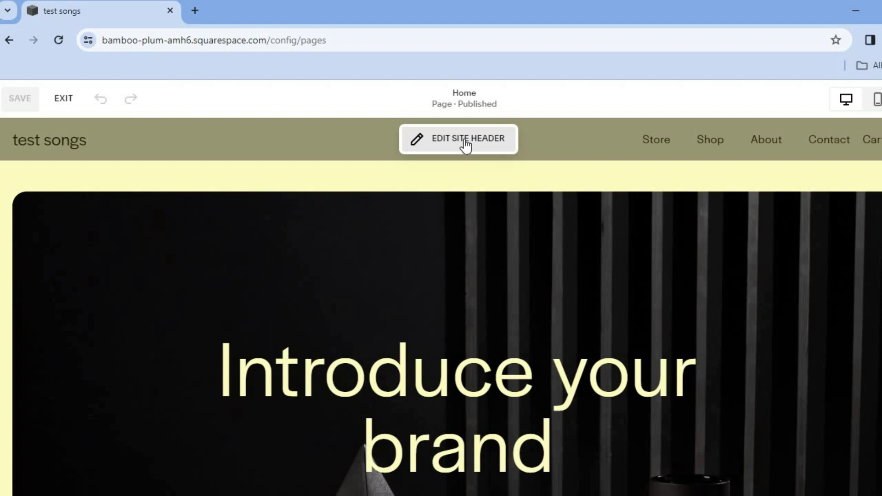
# Step: Check the test songs site title settings in the header, then return to Home page content
pyautogui.click(466, 145)
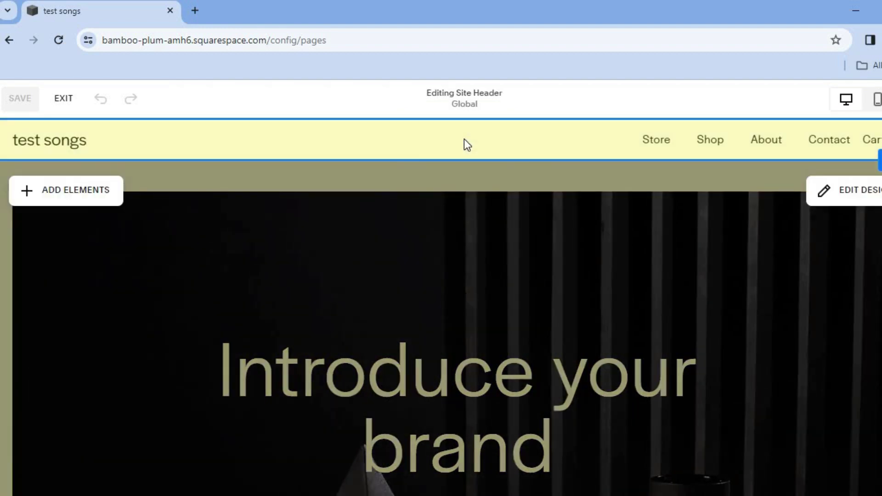
pyautogui.click(58, 140)
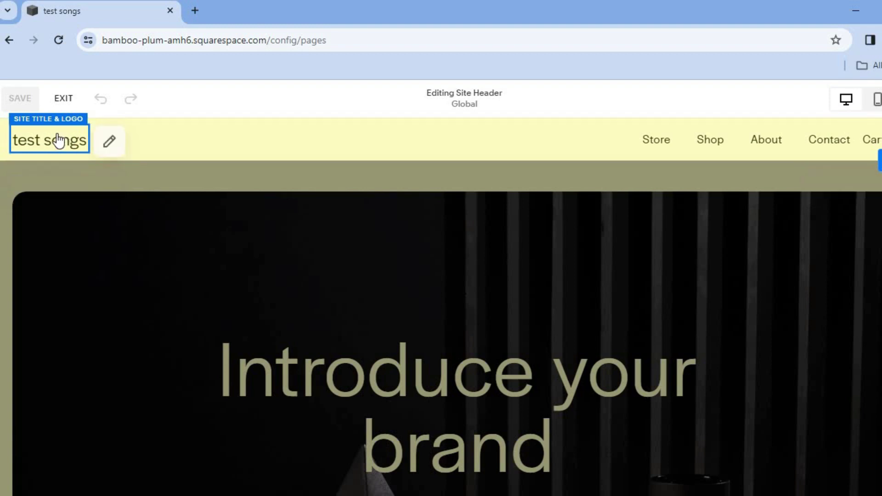
pyautogui.click(109, 142)
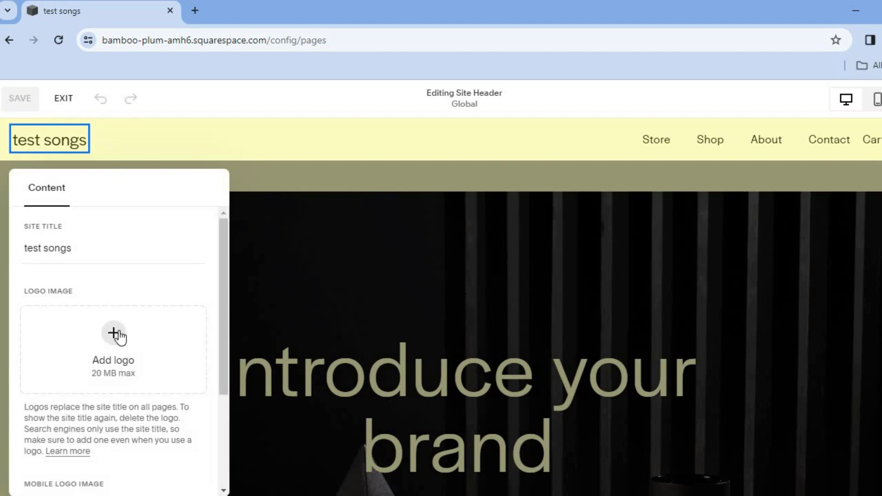
pyautogui.click(283, 281)
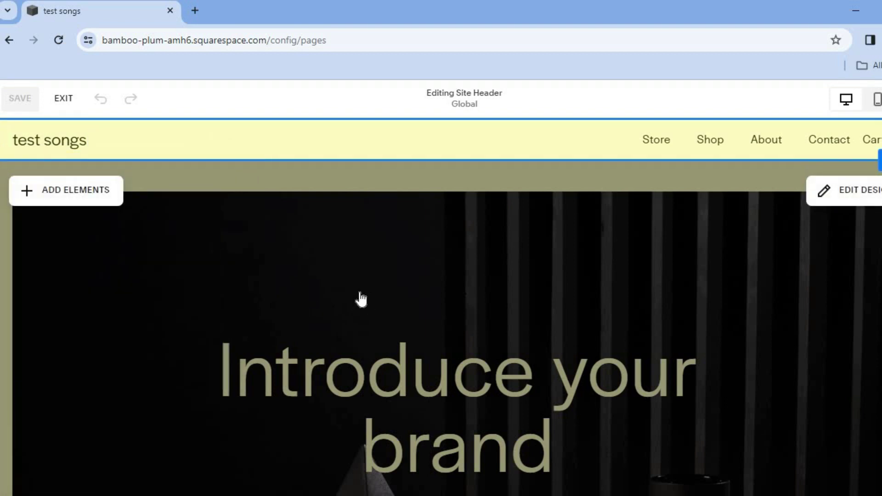
pyautogui.click(361, 300)
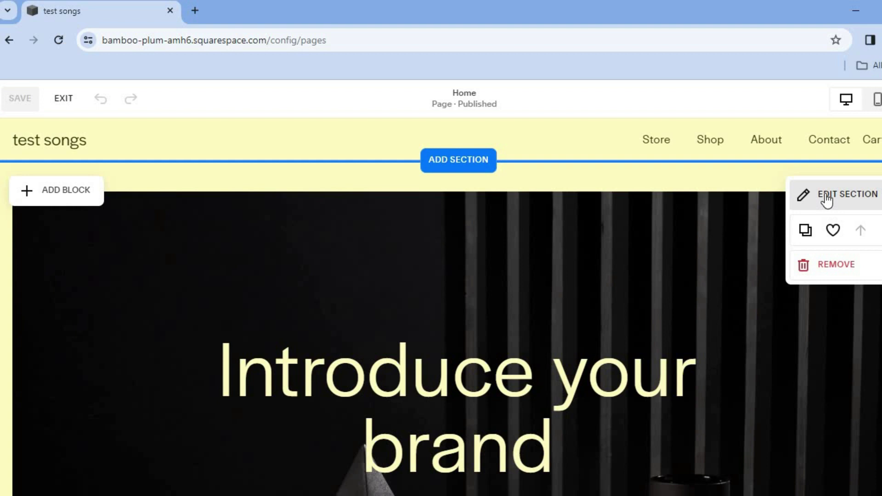
pyautogui.click(827, 197)
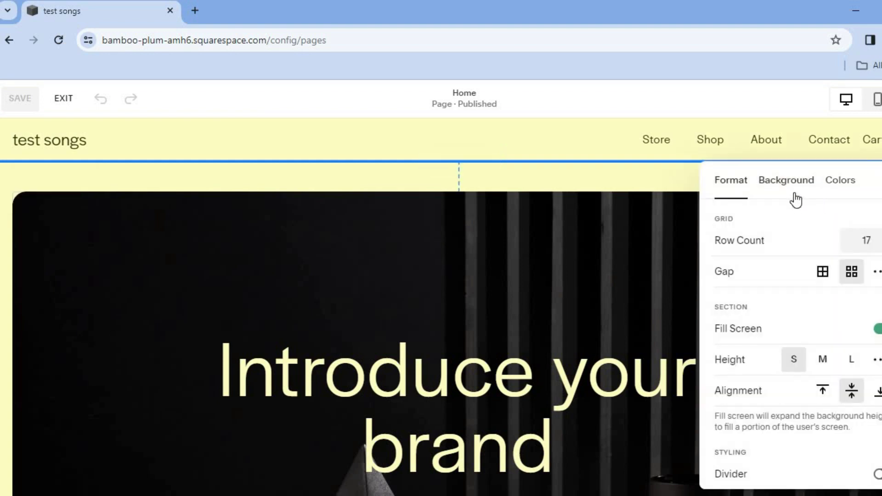
pyautogui.click(790, 181)
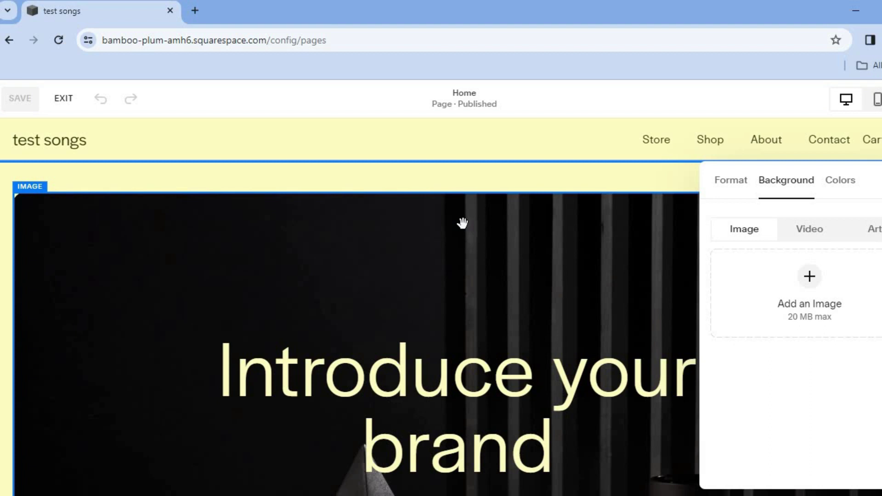
pyautogui.click(463, 224)
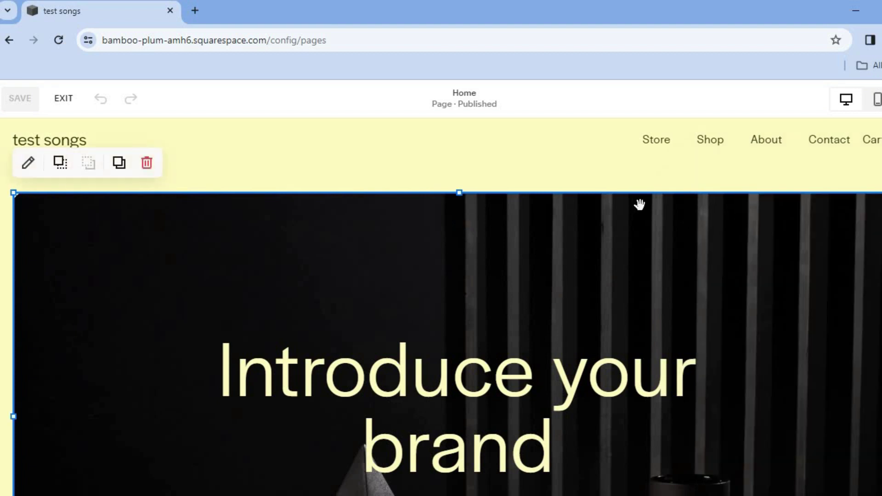
pyautogui.click(717, 181)
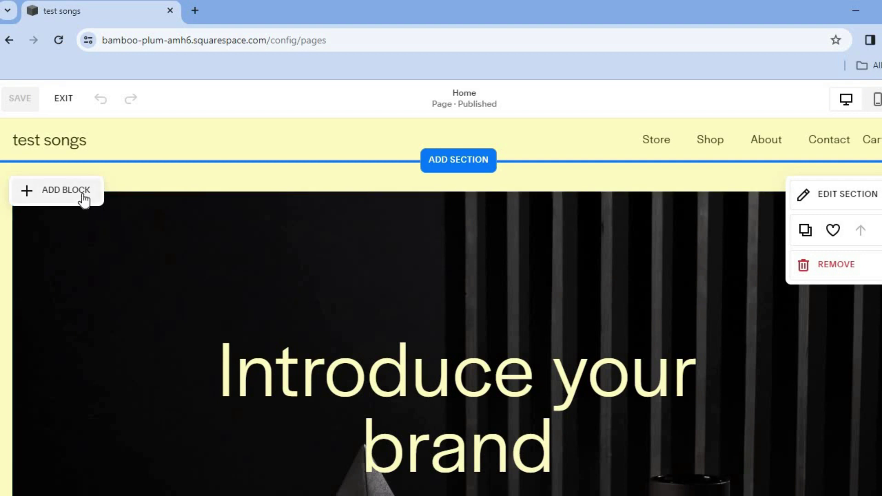
pyautogui.click(83, 195)
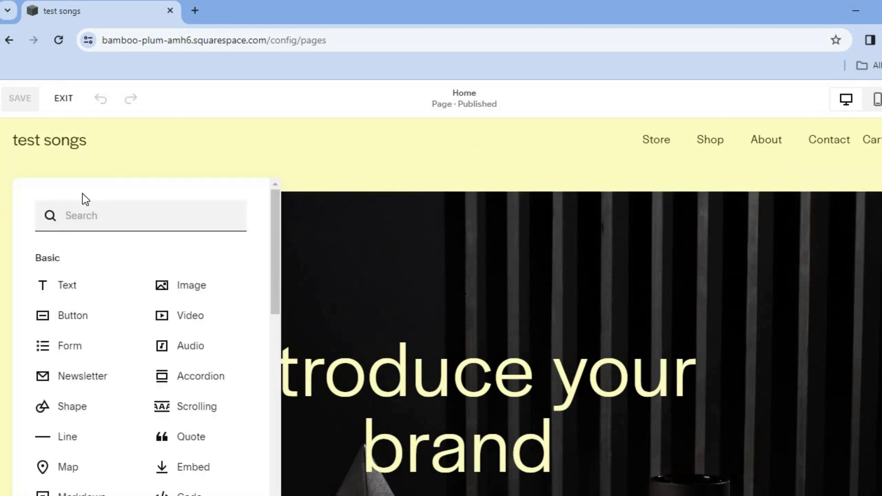
pyautogui.click(274, 279)
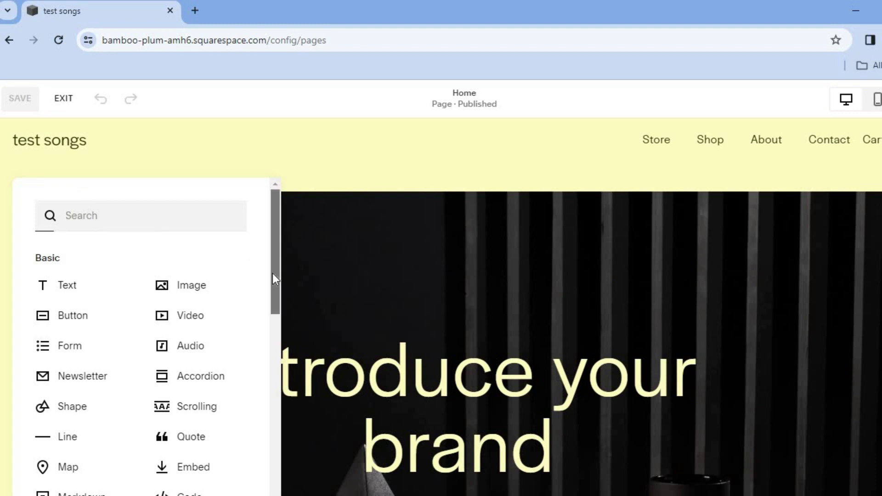
pyautogui.scroll(-6, 267, 358)
pyautogui.scroll(3, 271, 321)
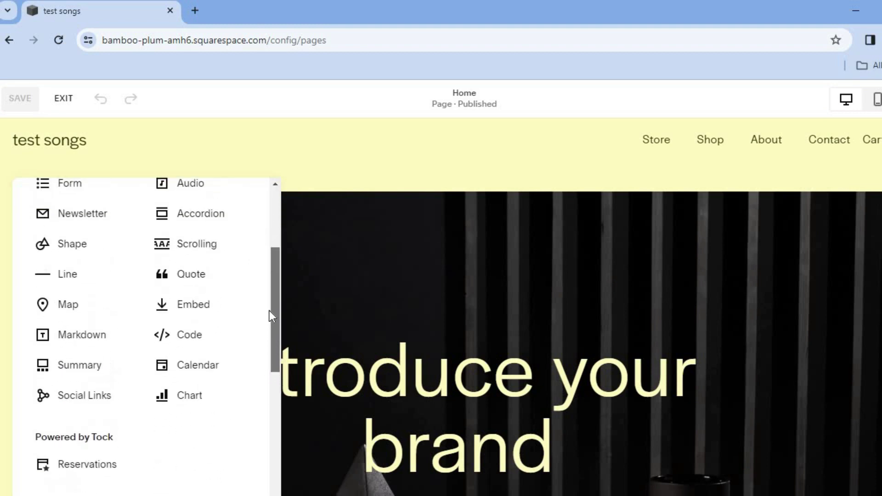
pyautogui.scroll(-9, 258, 455)
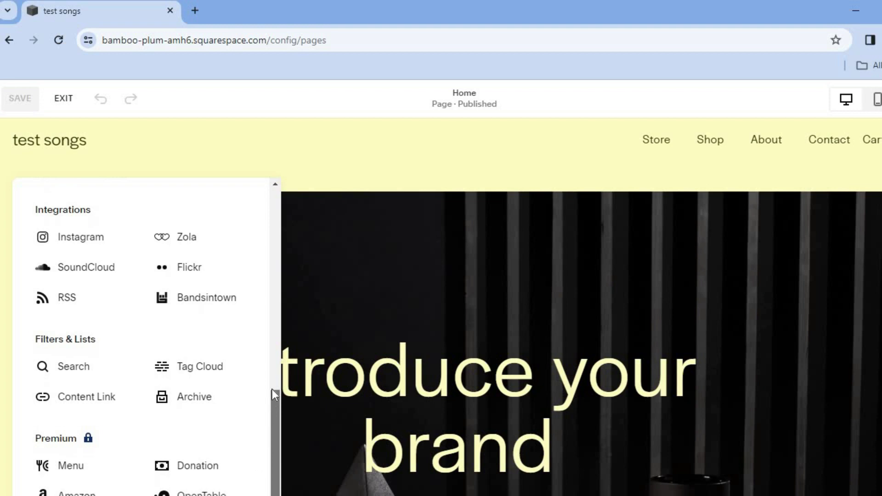
pyautogui.scroll(12, 270, 331)
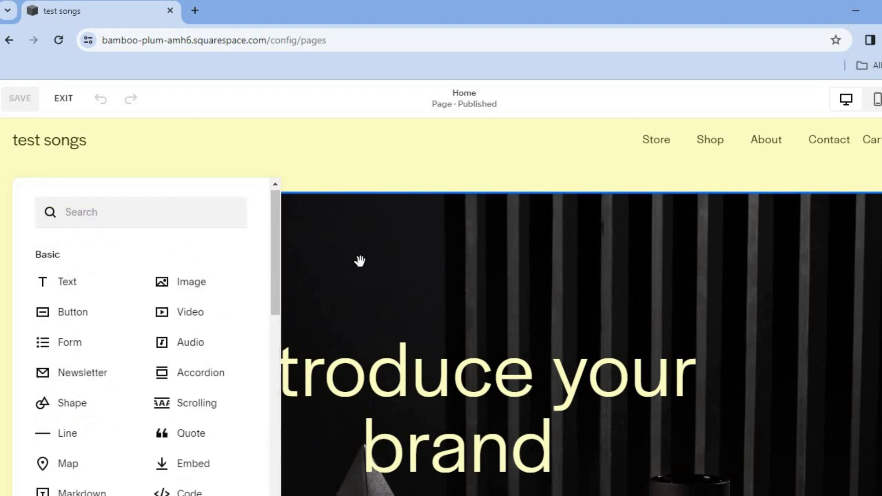
pyautogui.click(615, 193)
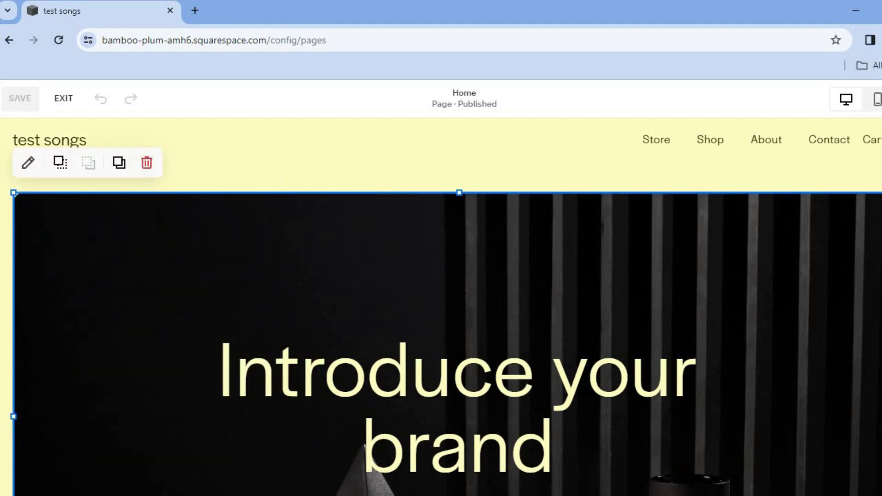
# Step: Review the pricing section's background and colour theme settings
pyautogui.scroll(-10, 441, 306)
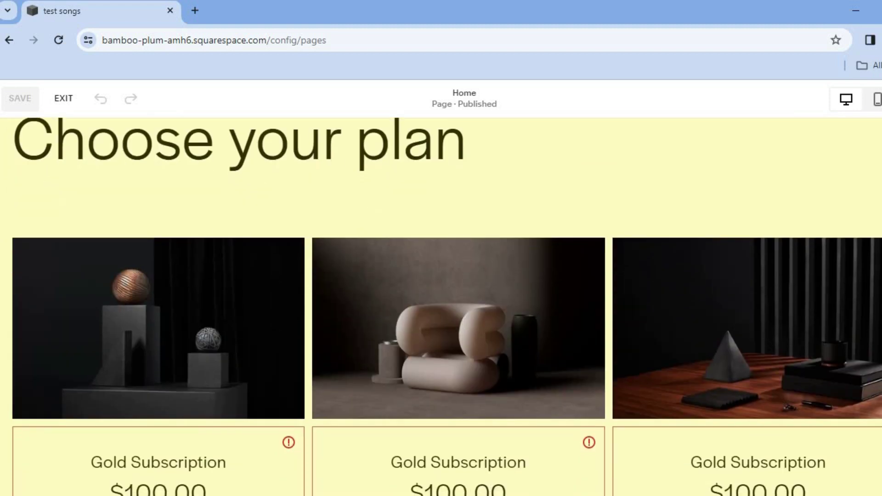
pyautogui.scroll(-1, 327, 238)
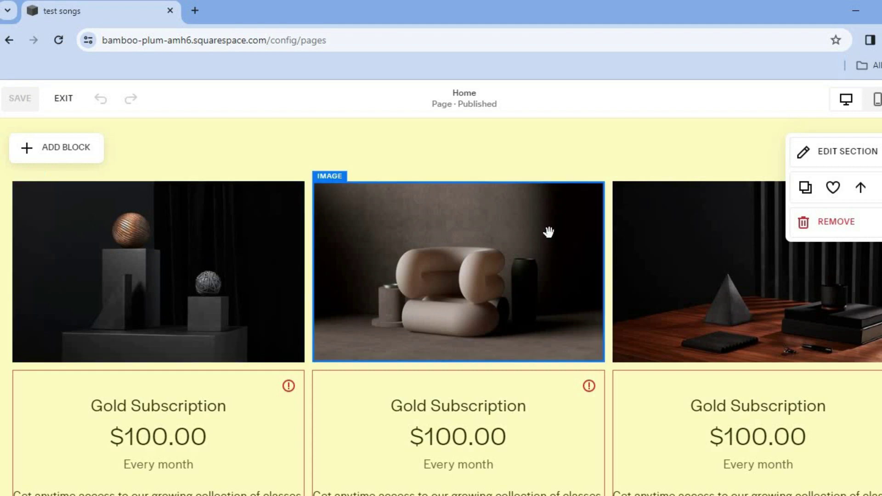
pyautogui.click(828, 153)
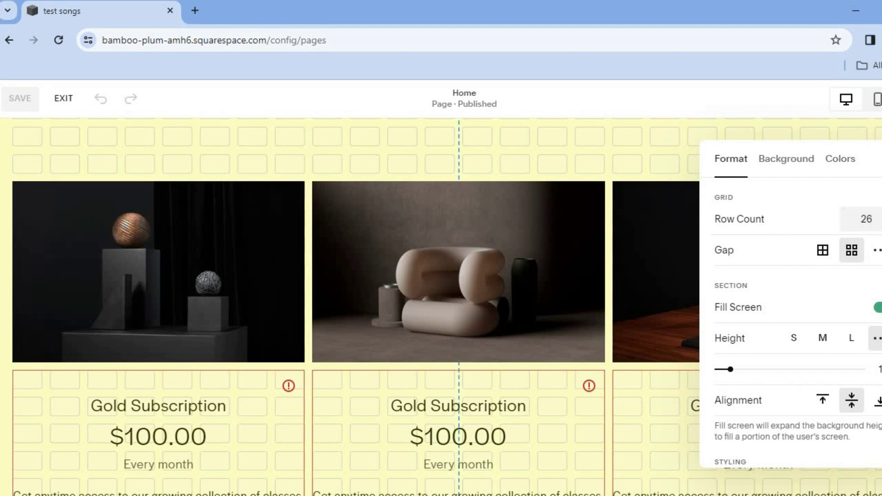
pyautogui.scroll(-1, 797, 322)
pyautogui.scroll(1, 796, 321)
pyautogui.click(791, 168)
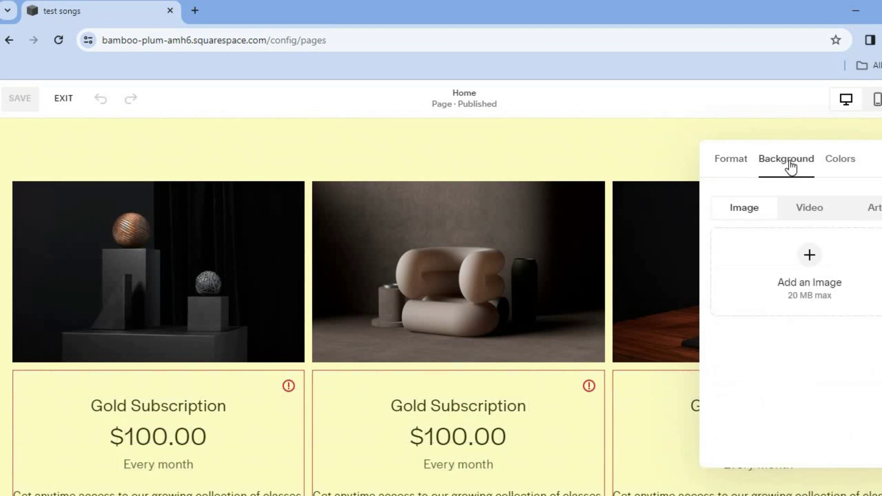
pyautogui.click(845, 162)
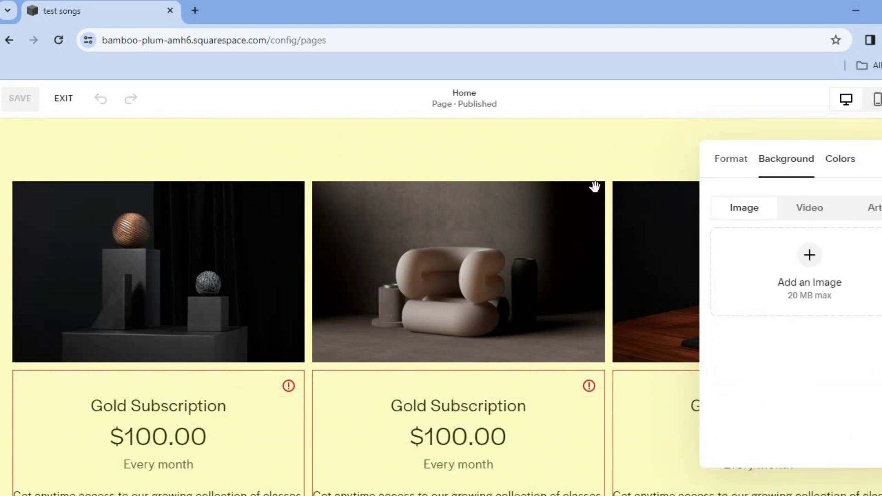
# Step: Inspect the chair image and Gold Subscription card settings, then remove the Choose your plan section
pyautogui.click(410, 271)
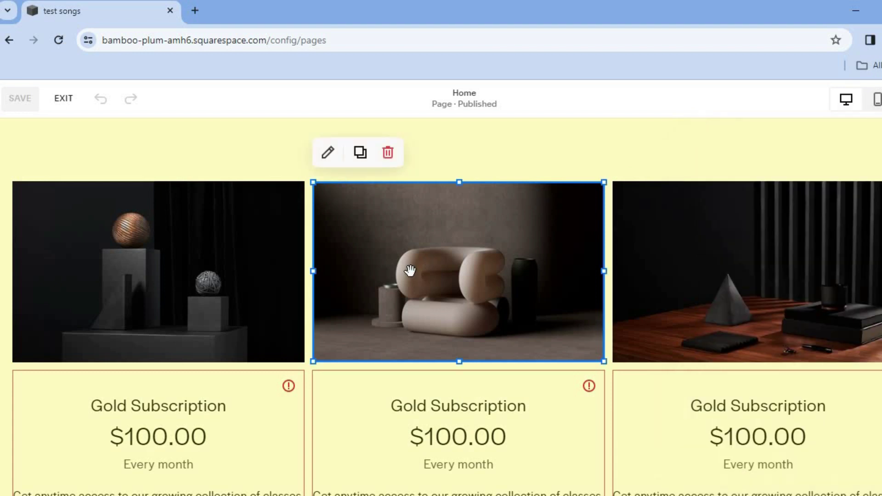
pyautogui.click(328, 154)
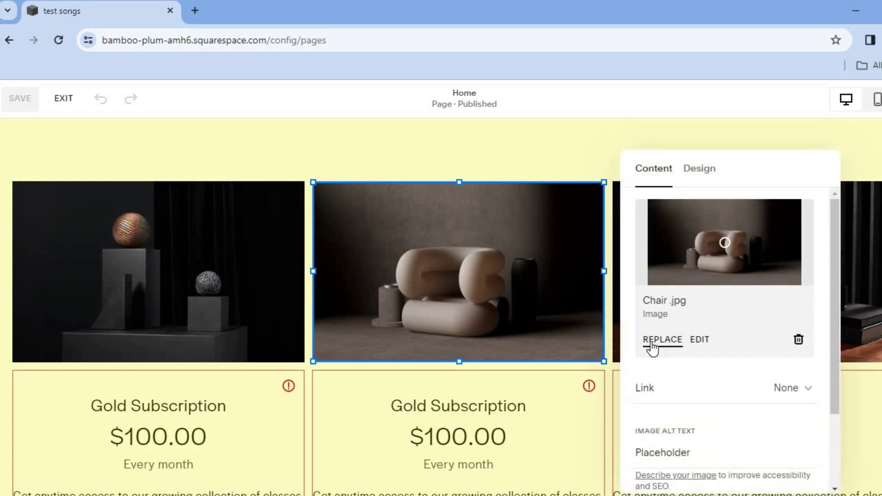
pyautogui.click(521, 419)
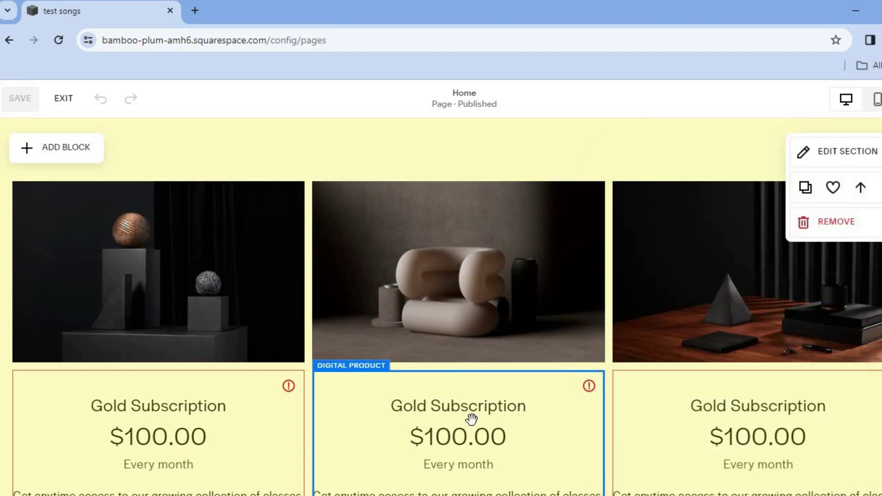
pyautogui.click(471, 419)
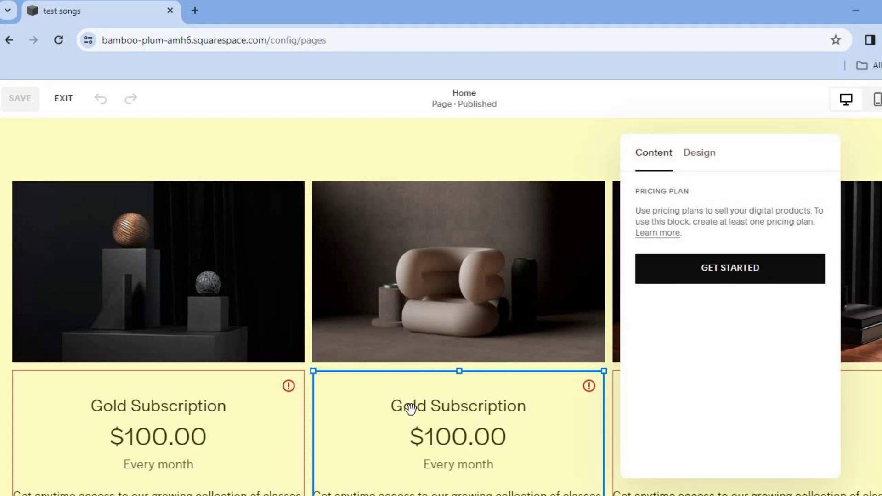
pyautogui.click(694, 156)
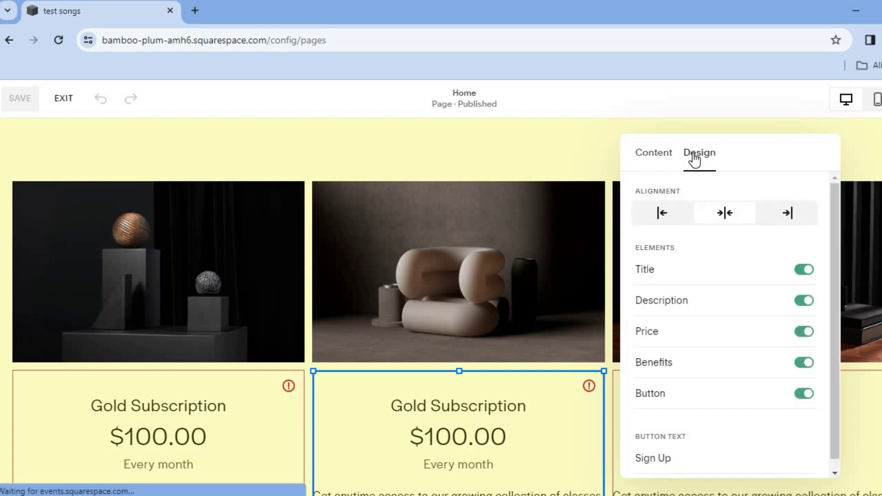
pyautogui.click(488, 151)
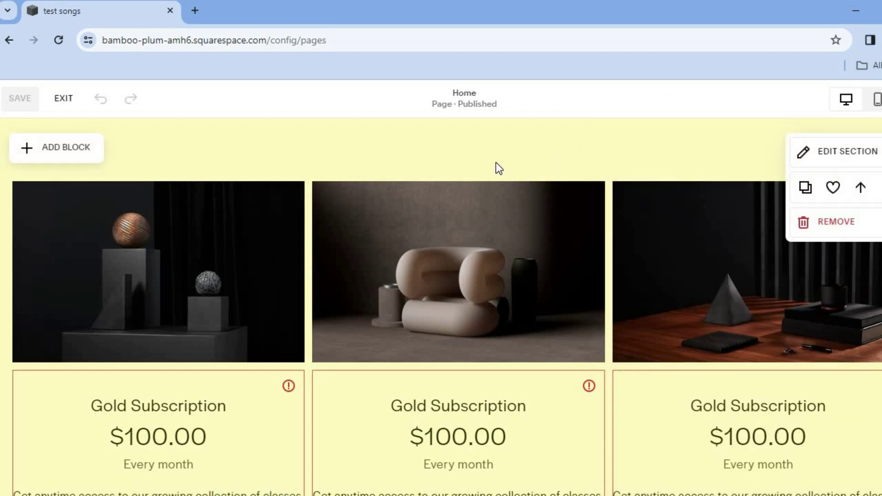
pyautogui.click(835, 225)
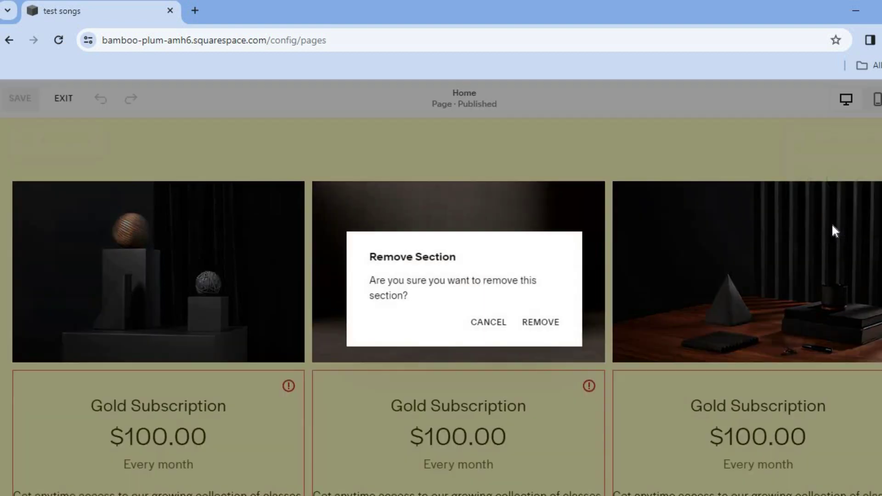
pyautogui.click(541, 323)
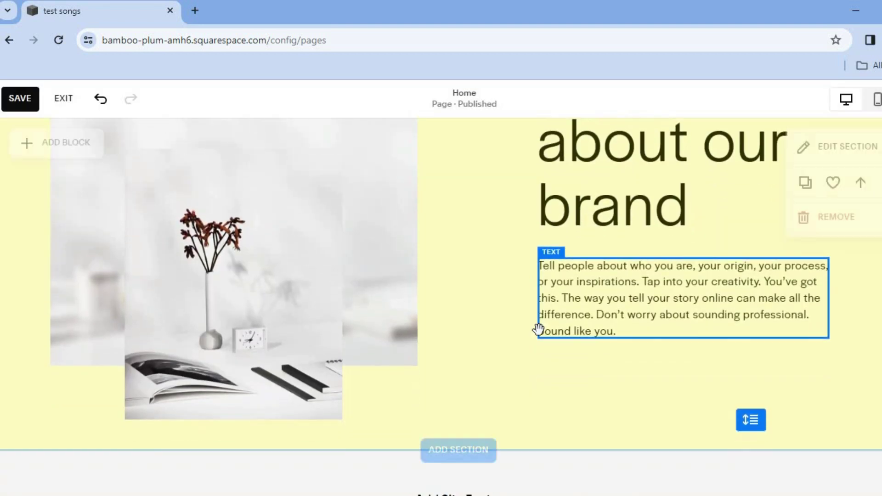
# Step: Insert the Audio 'Listen up.' layout with a SoundCloud track list below the hero
pyautogui.scroll(-4, 520, 346)
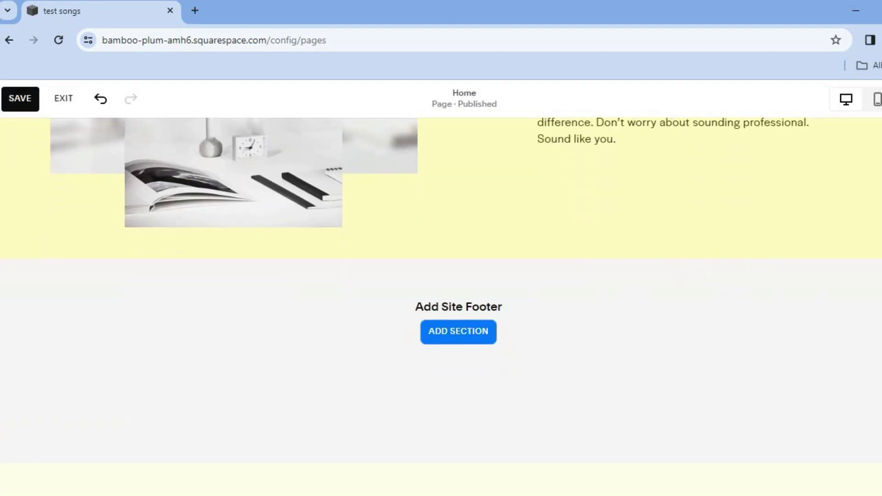
pyautogui.scroll(12, 520, 346)
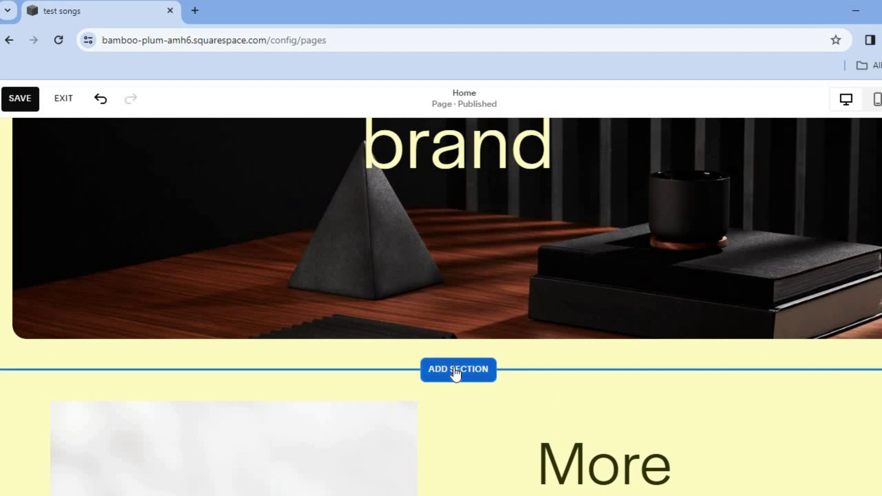
pyautogui.click(455, 373)
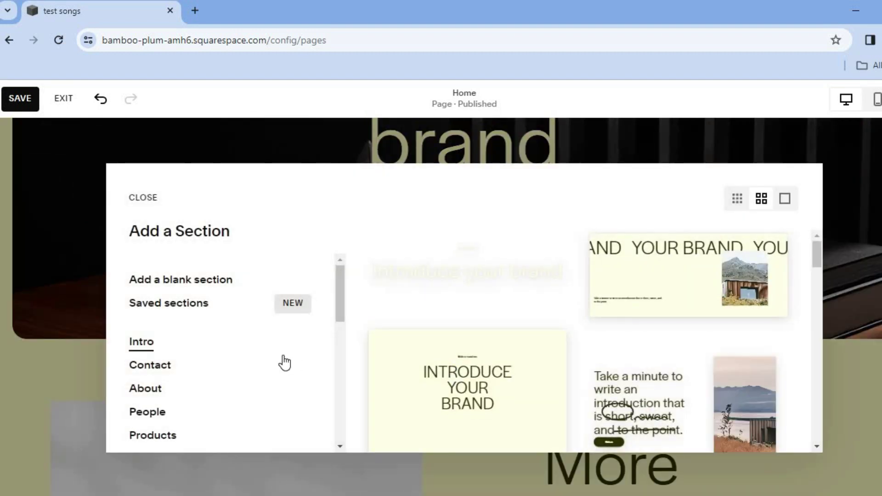
pyautogui.moveTo(340, 294); pyautogui.dragTo(340, 402)
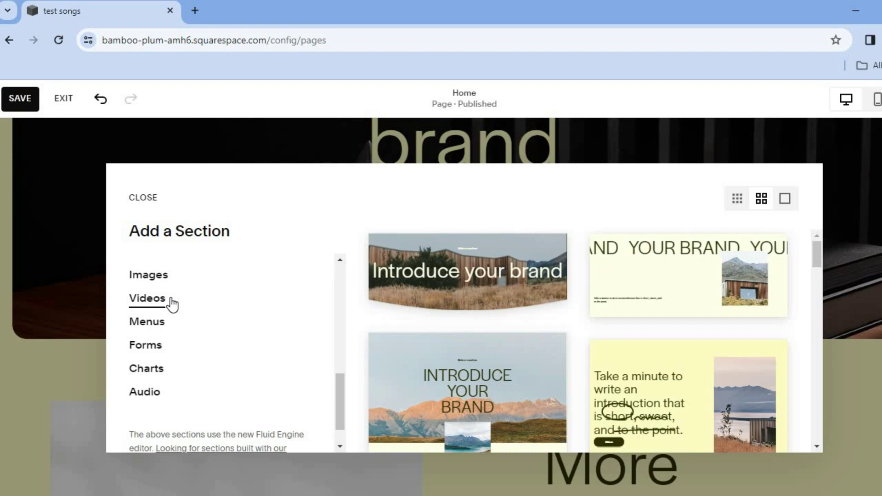
pyautogui.click(146, 394)
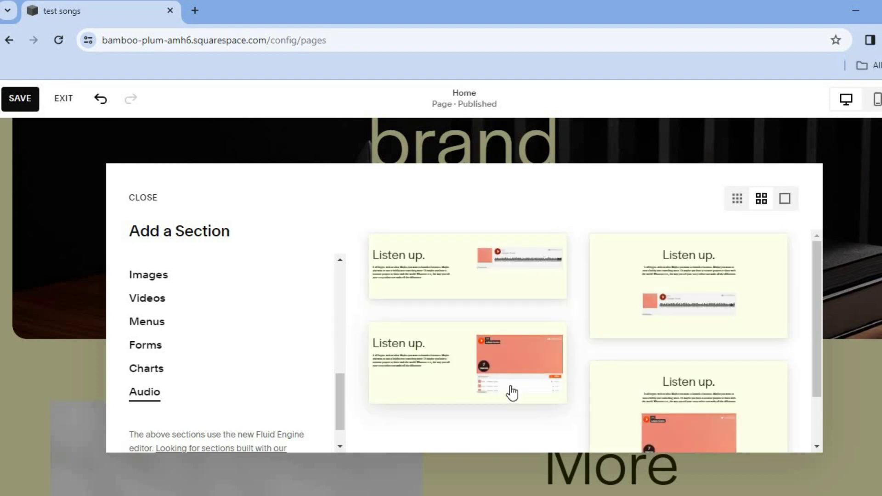
pyautogui.click(490, 365)
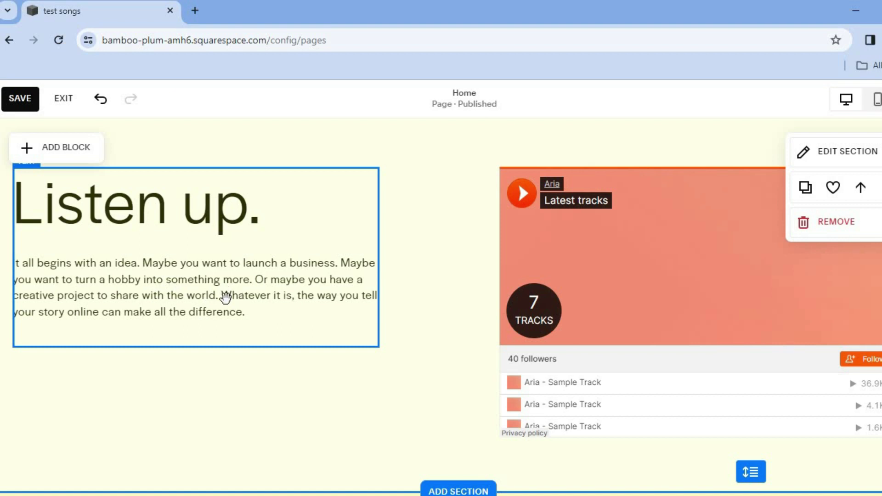
# Step: Check the Listen up. text, SoundCloud embed and audio section layout settings
pyautogui.click(226, 297)
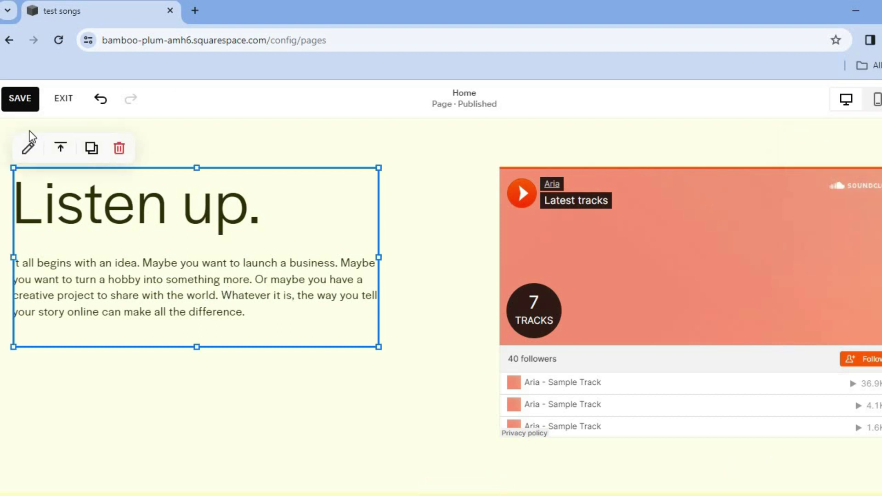
pyautogui.doubleClick(684, 418)
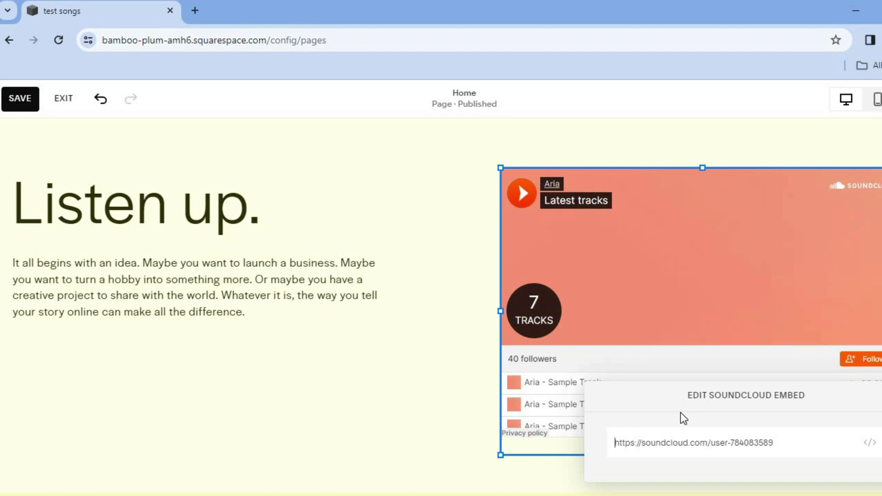
pyautogui.click(479, 371)
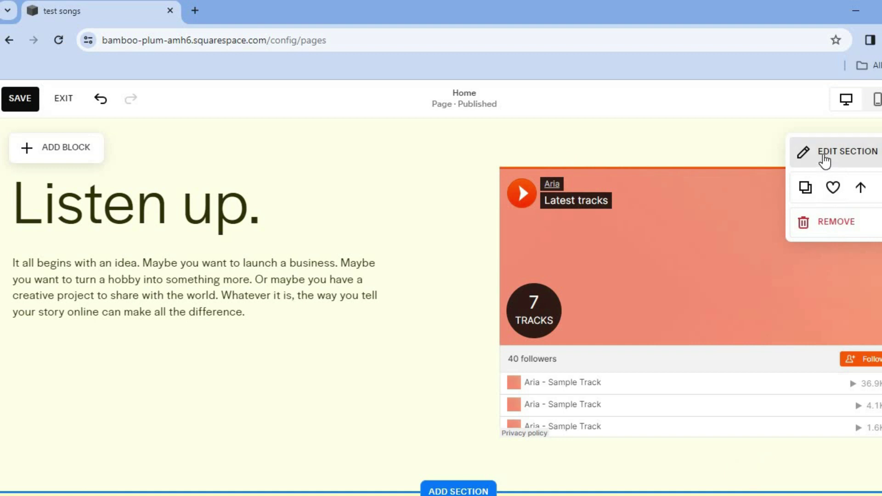
pyautogui.click(824, 159)
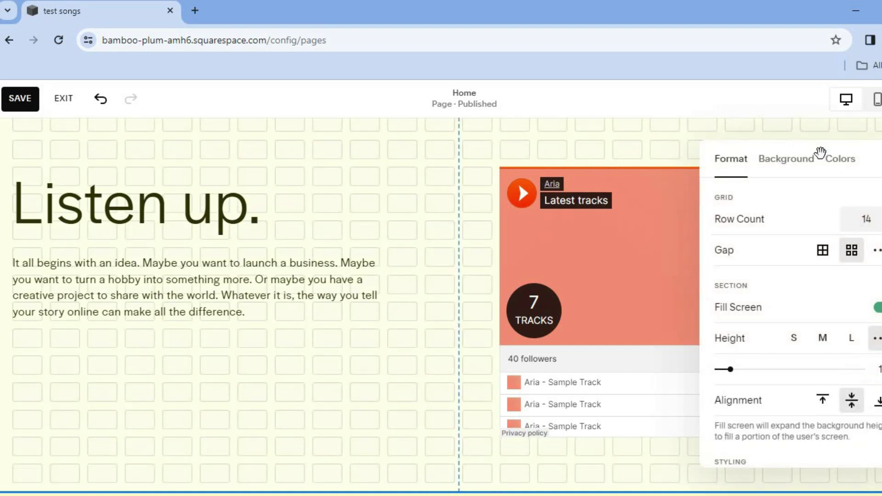
pyautogui.click(416, 344)
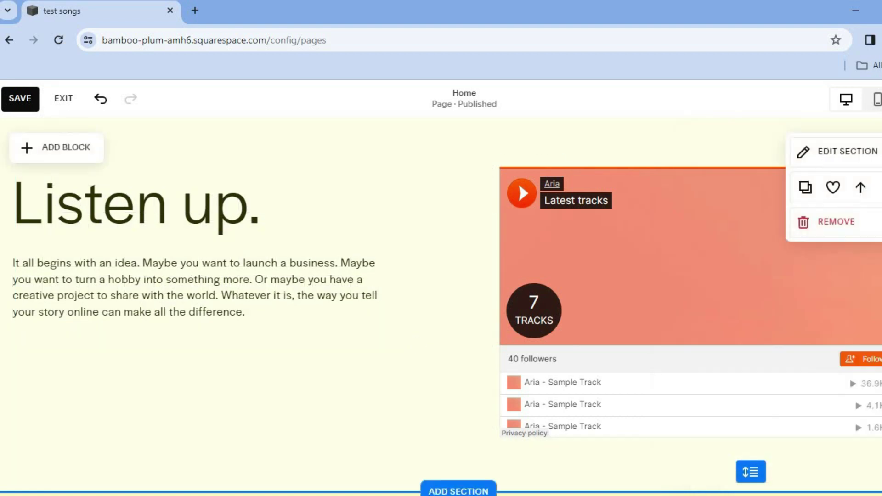
# Step: Scroll through the homepage and save the changes
pyautogui.scroll(-8, 517, 181)
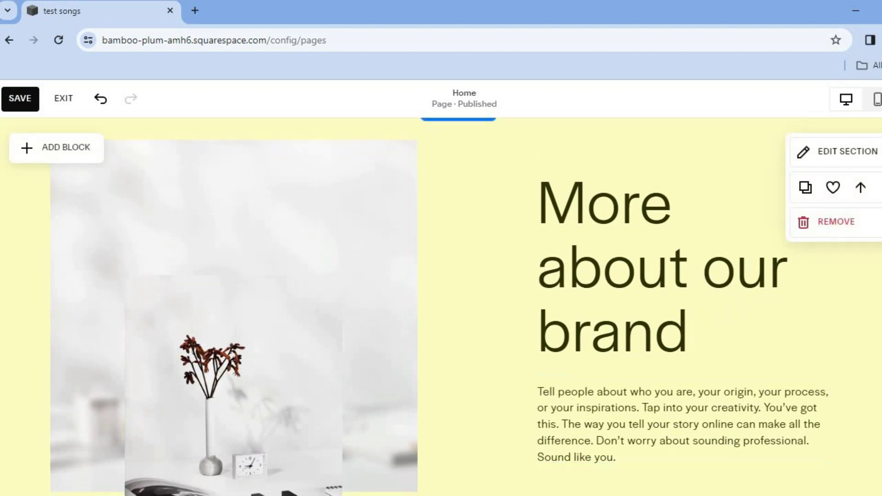
pyautogui.scroll(-5, 441, 307)
pyautogui.scroll(15, 441, 307)
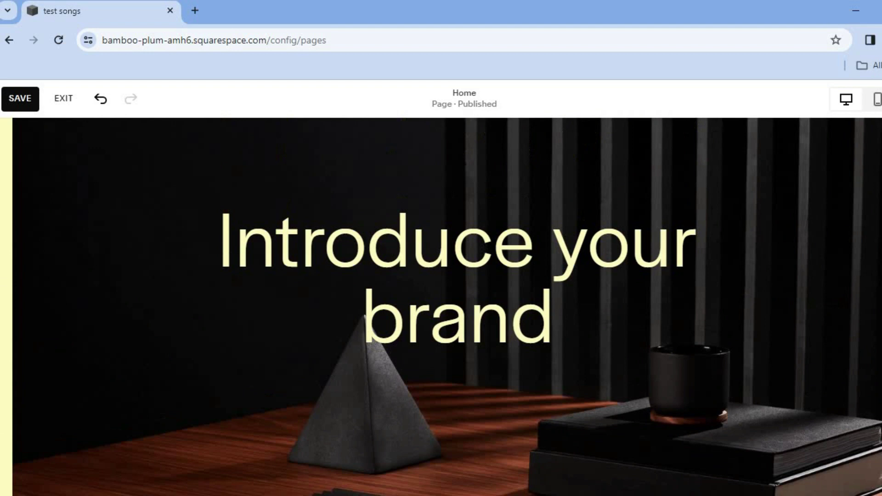
pyautogui.click(21, 100)
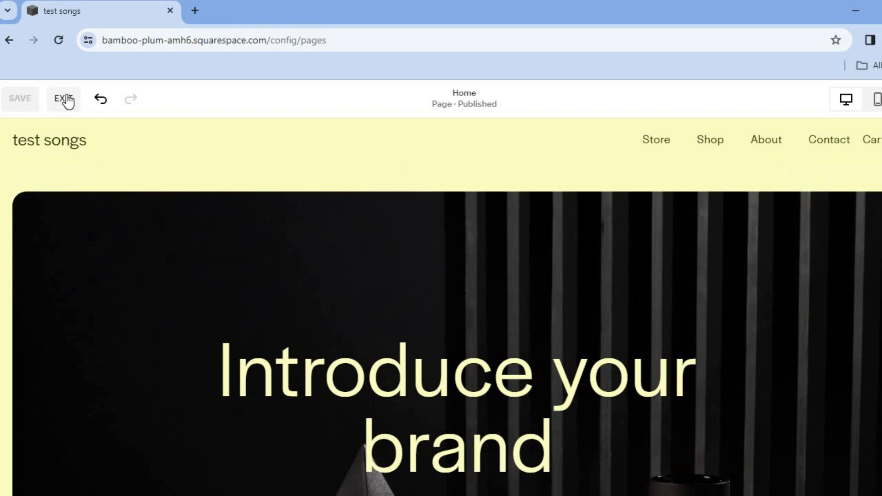
# Step: Exit the editor and open the test song1 product from Store, keeping the Simple layout
pyautogui.click(64, 99)
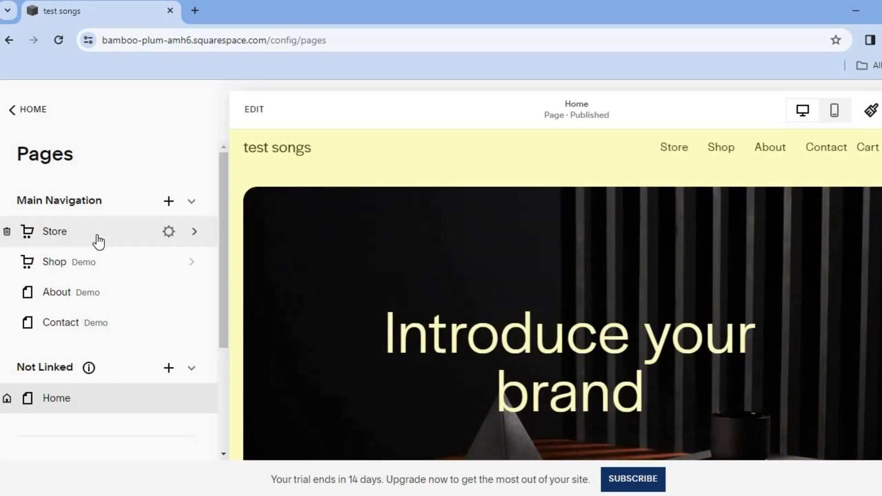
pyautogui.click(97, 235)
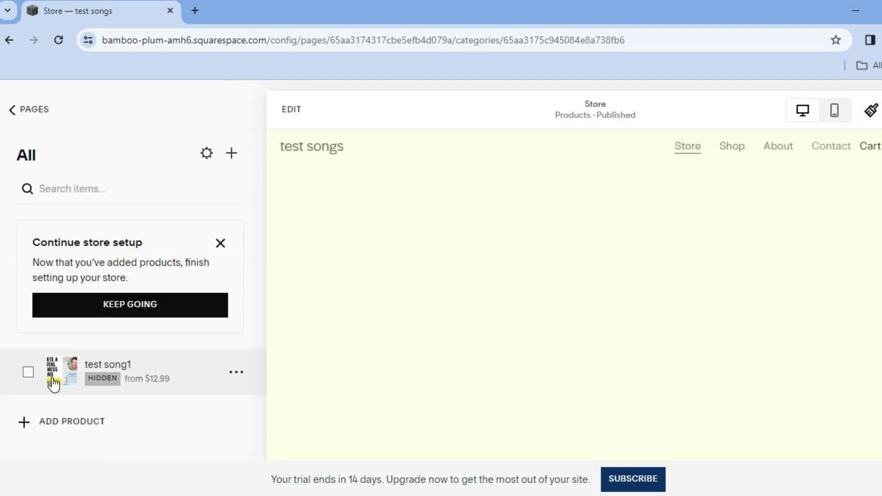
pyautogui.click(27, 373)
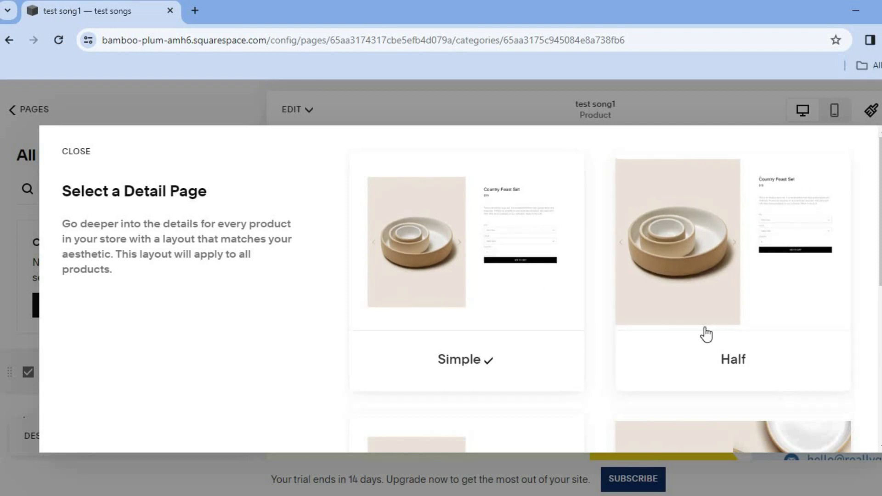
pyautogui.click(518, 276)
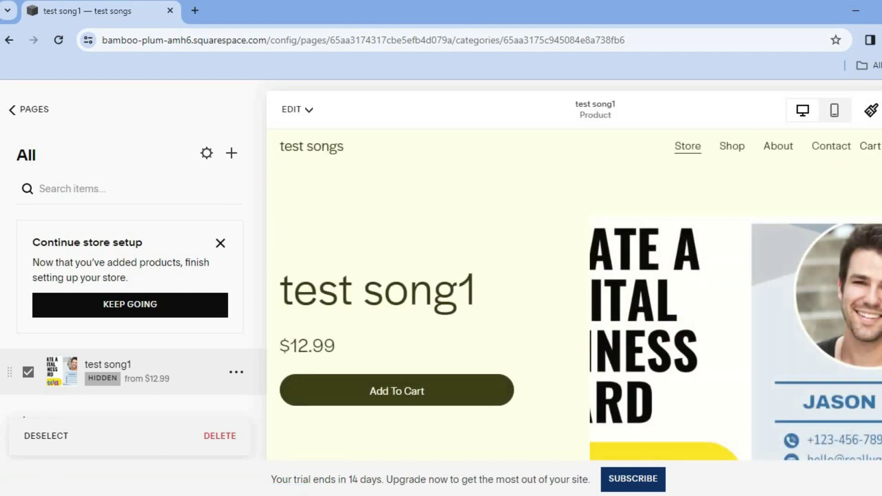
pyautogui.scroll(-1, 787, 271)
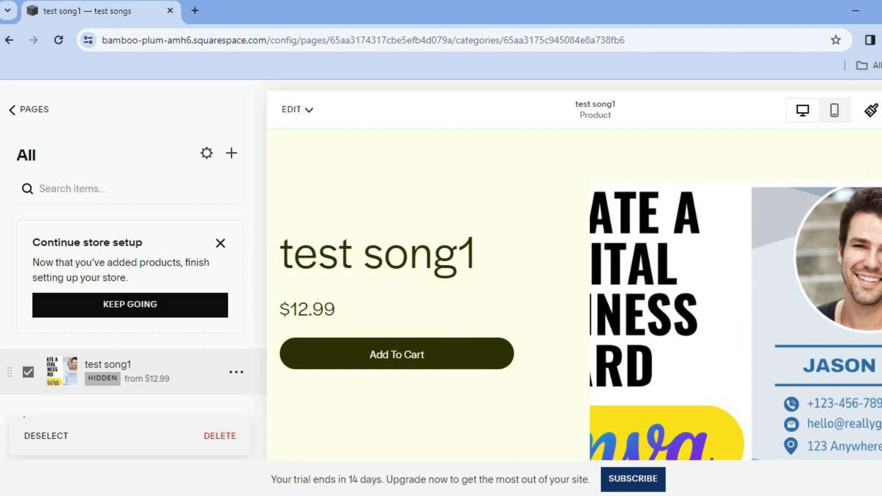
pyautogui.click(870, 110)
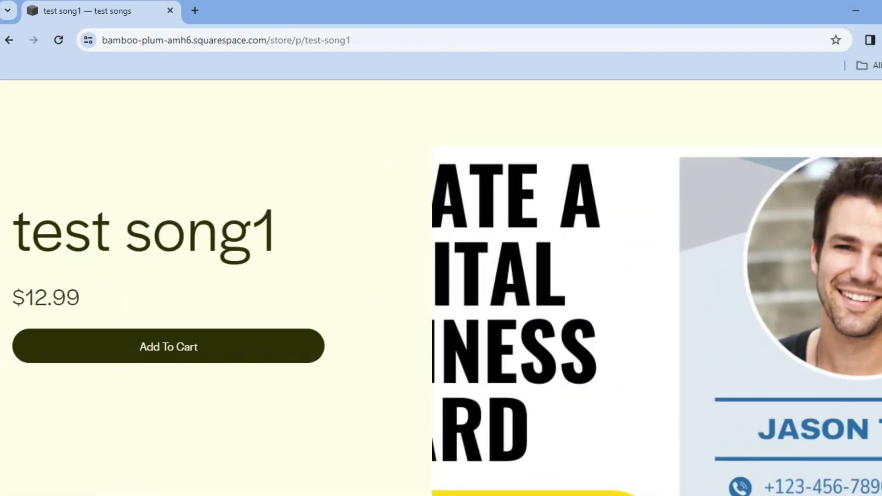
pyautogui.scroll(-3, 441, 284)
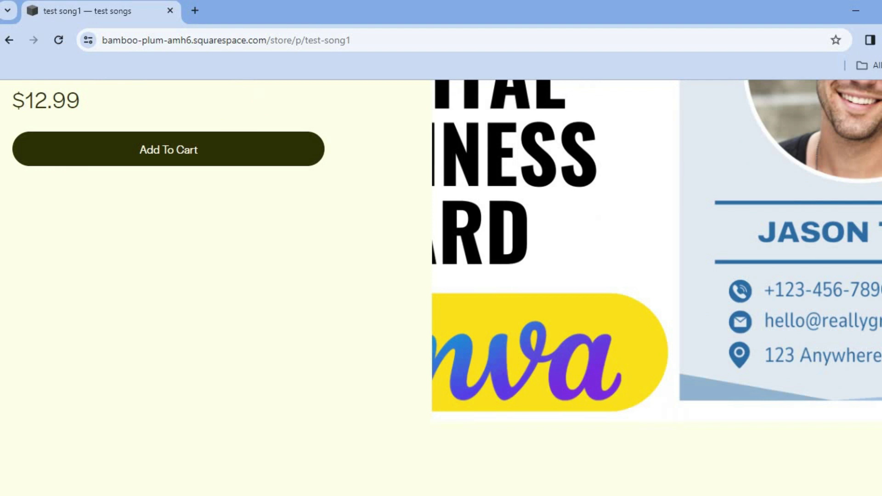
pyautogui.scroll(4, 420, 200)
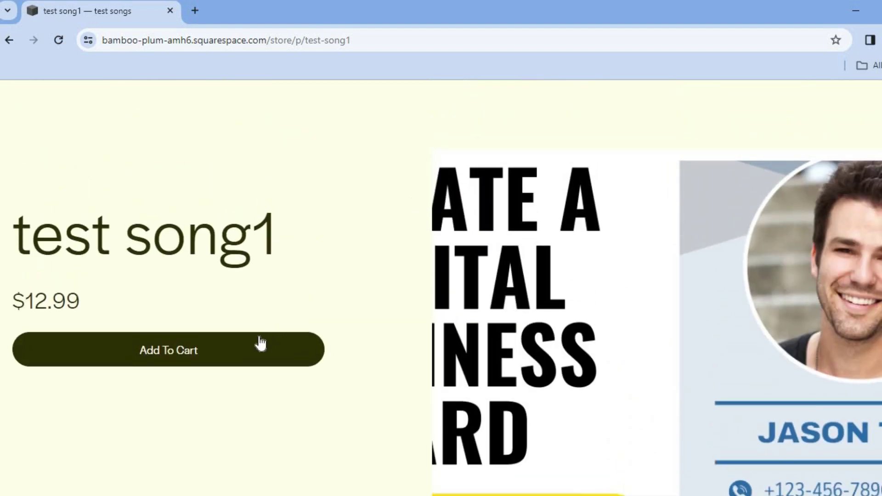
pyautogui.click(238, 351)
pyautogui.press('Escape')
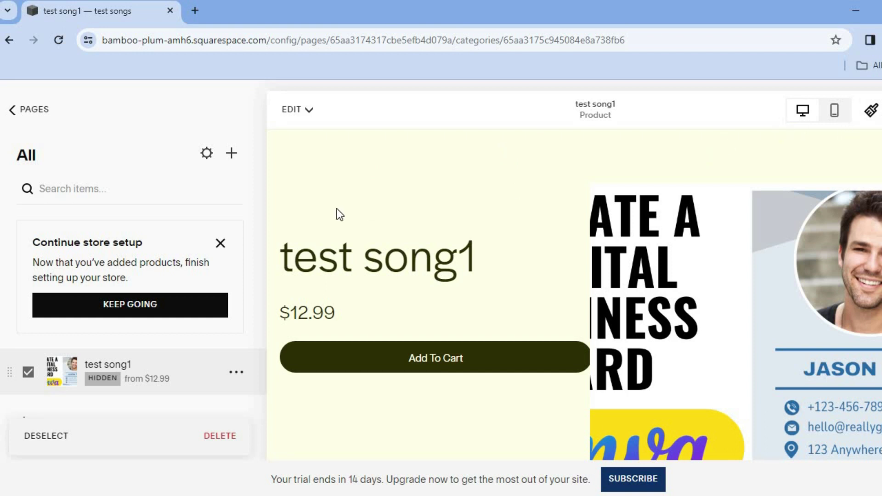
# Step: Return to the Pages list, passing through Shop so its $25 placeholder products are previewed
pyautogui.click(14, 111)
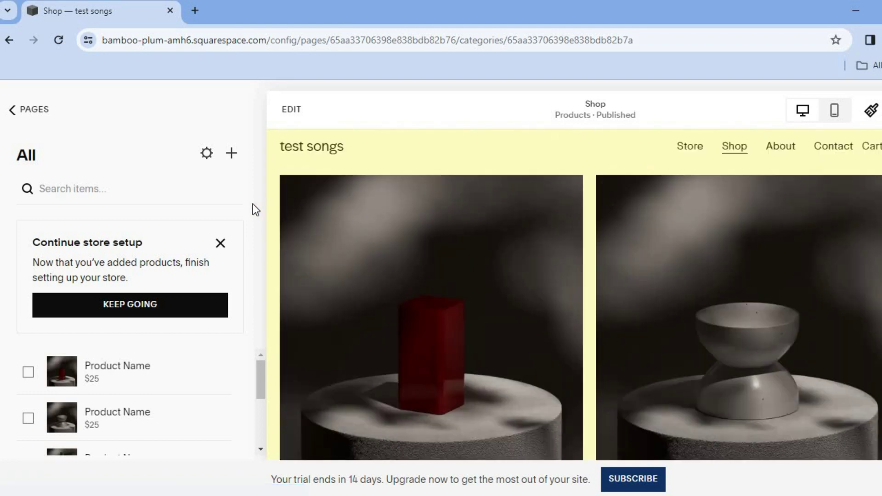
pyautogui.click(10, 110)
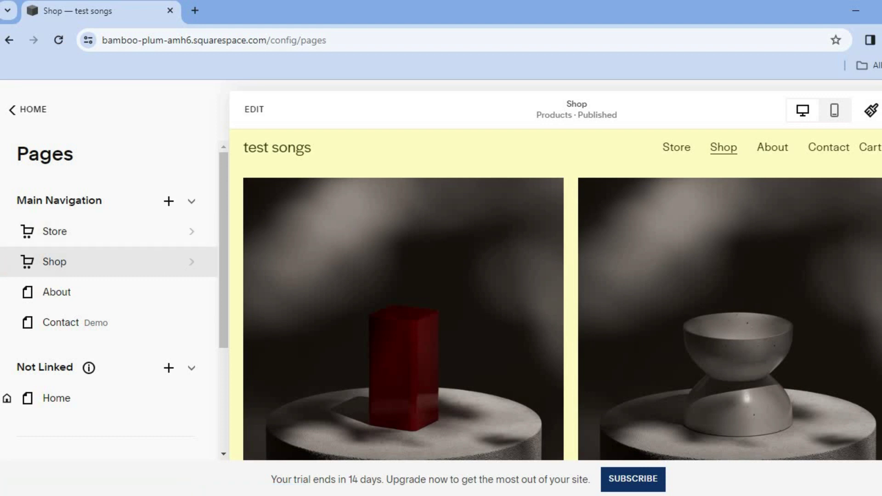
# Step: Preview the Shop page full-screen and go to the live site's empty Store page
pyautogui.click(878, 110)
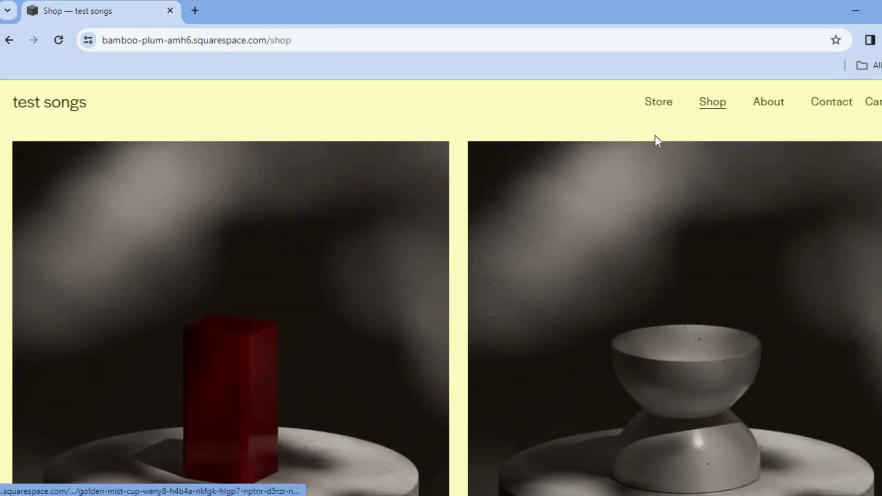
pyautogui.click(660, 103)
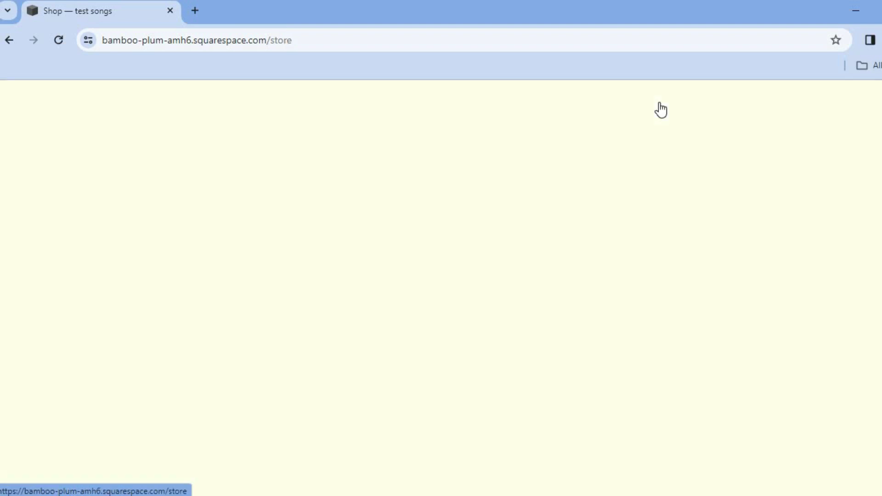